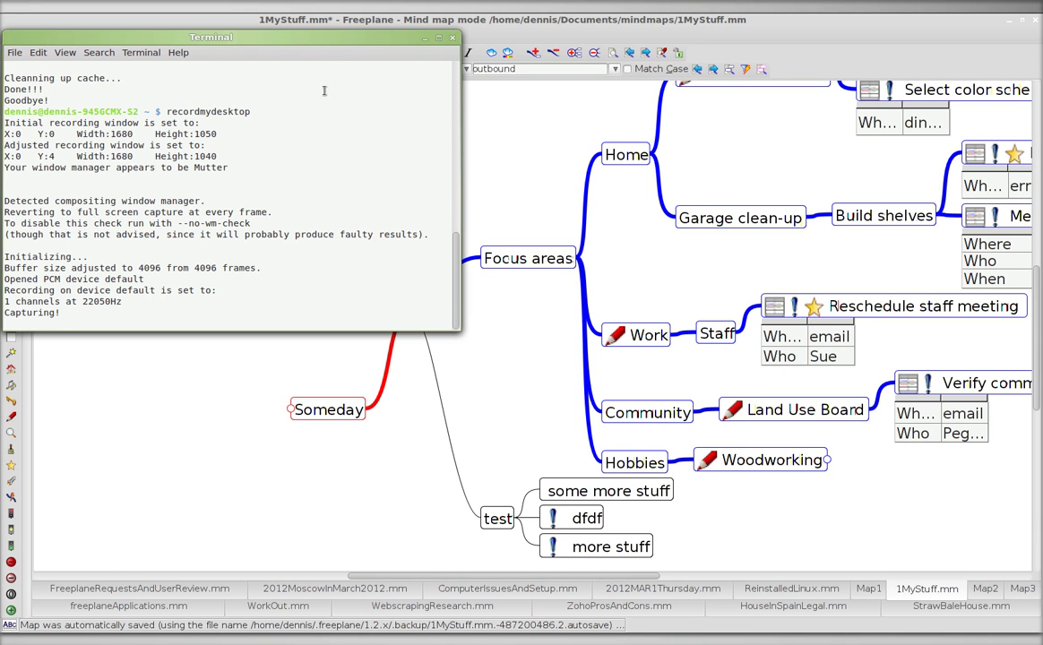
Minimize the terminal window to reveal the 1MyStuff mind map.
left_click(427, 39)
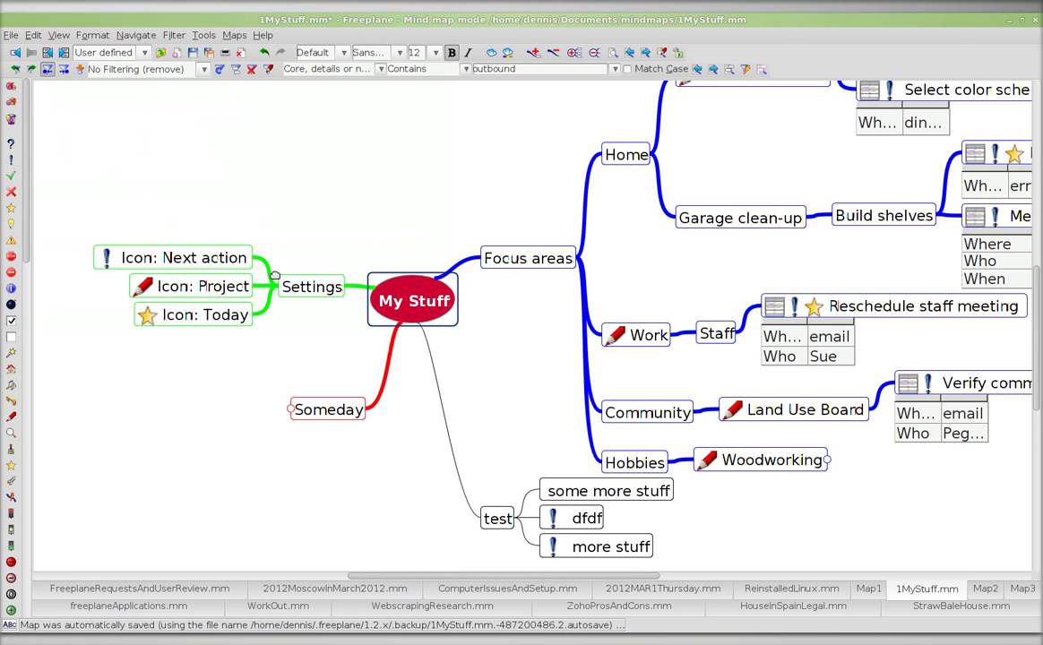
Nudge the map view and open the GTD Next Actions report with Ctrl+Alt+N.
left_click_drag(530, 380, 540, 347)
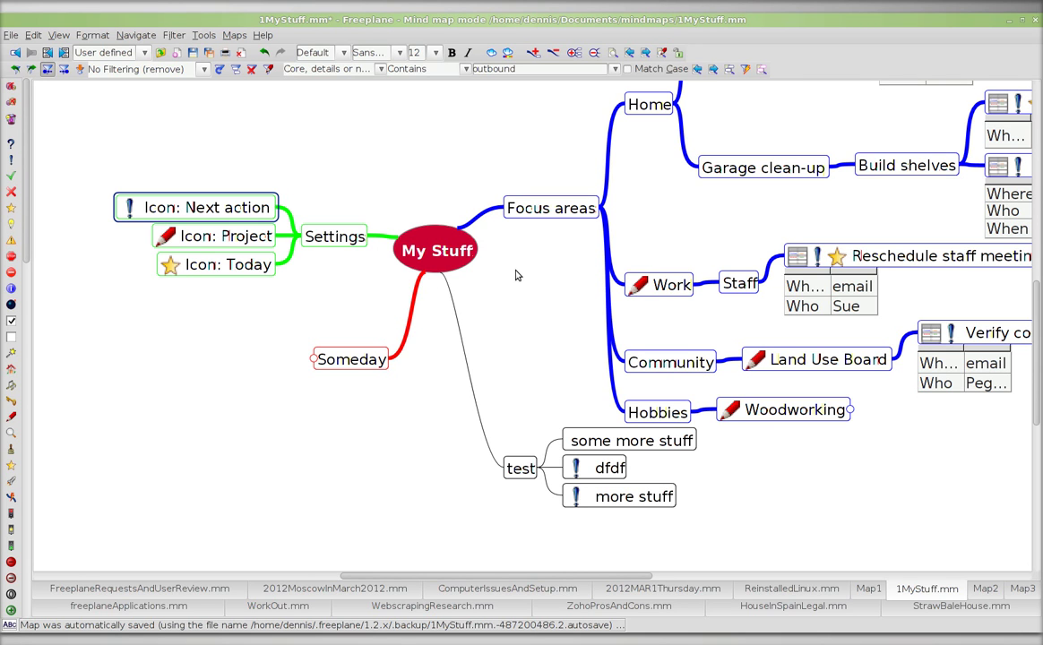
key("ctrl+alt+n")
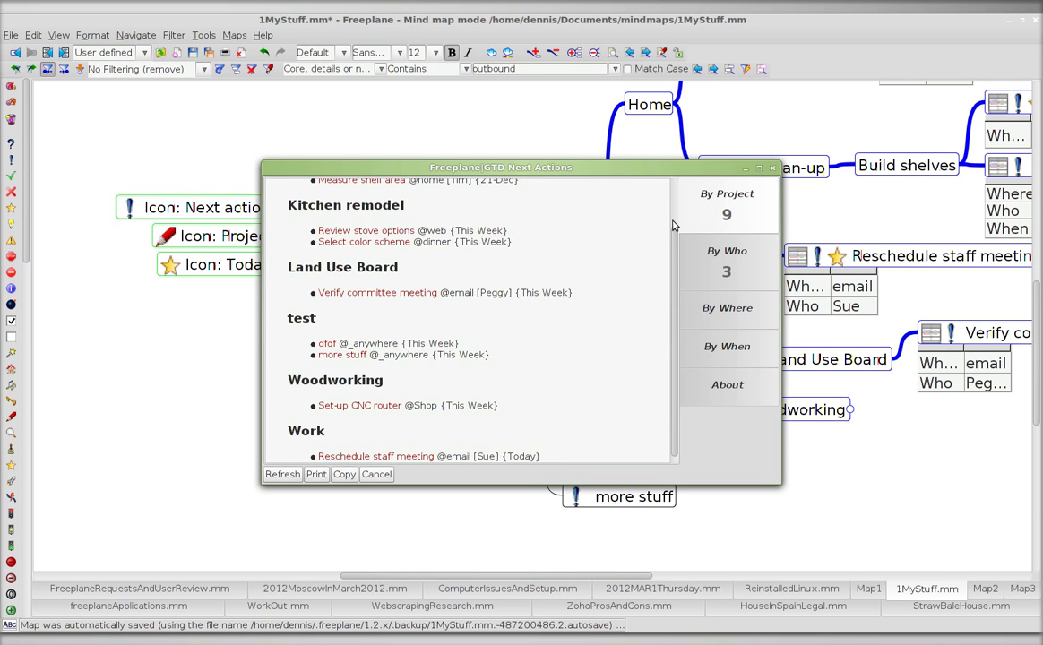
Maximize and close the Next Actions report, then unfold Settings to show its icon nodes.
double_click(663, 170)
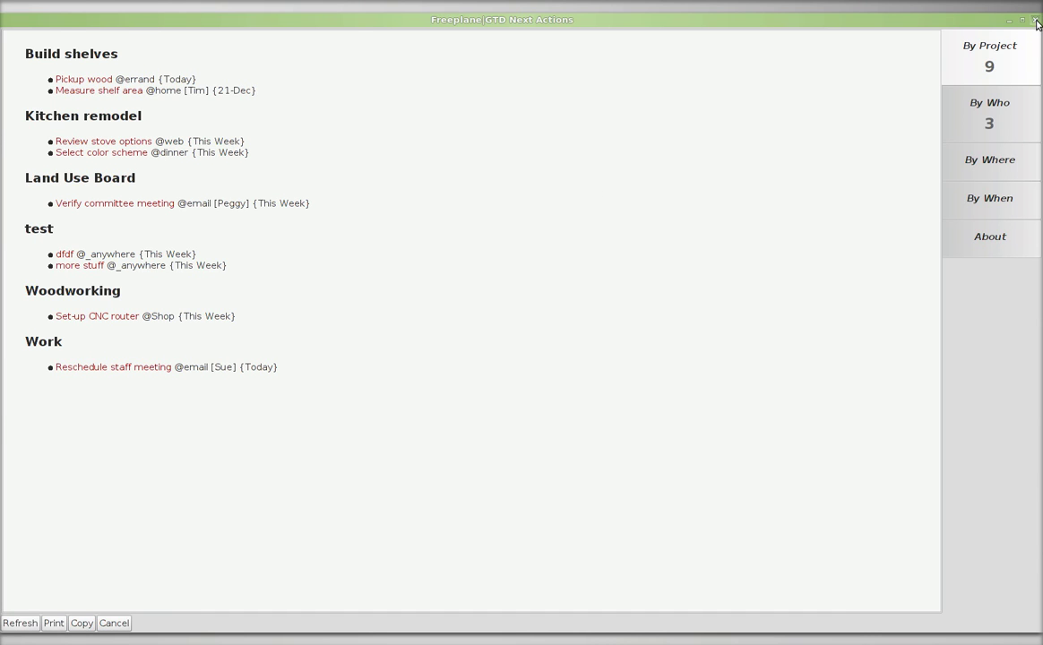
key("Escape")
key("Left")
key("Right")
key("Escape")
key("Left")
key("space")
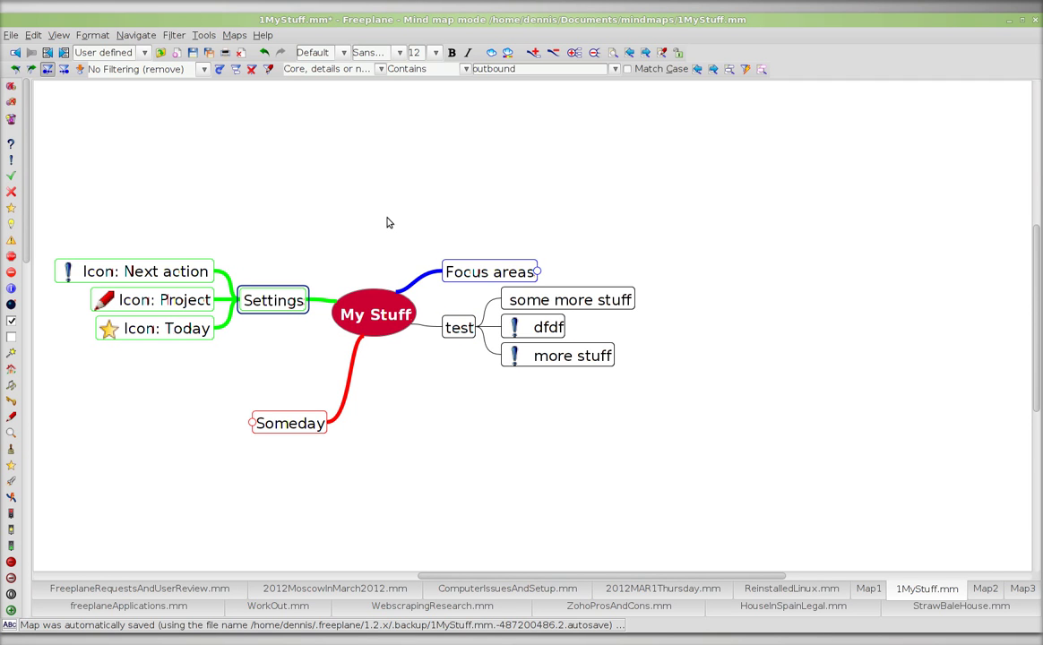
Give dfdf under test a second Next action icon.
key("Right")
key("Right")
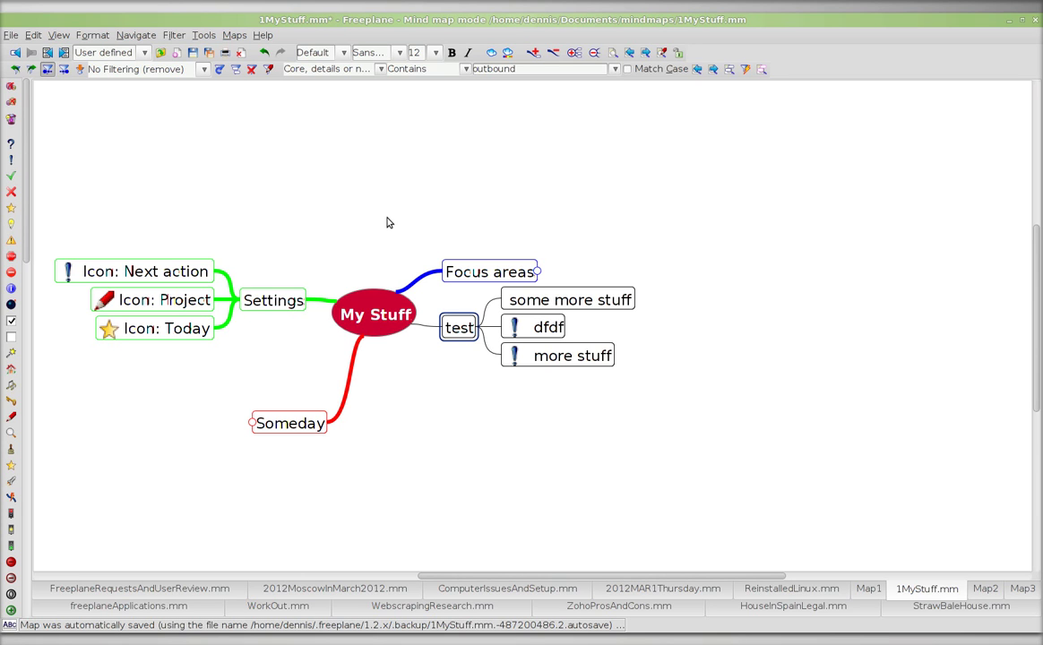
key("Right")
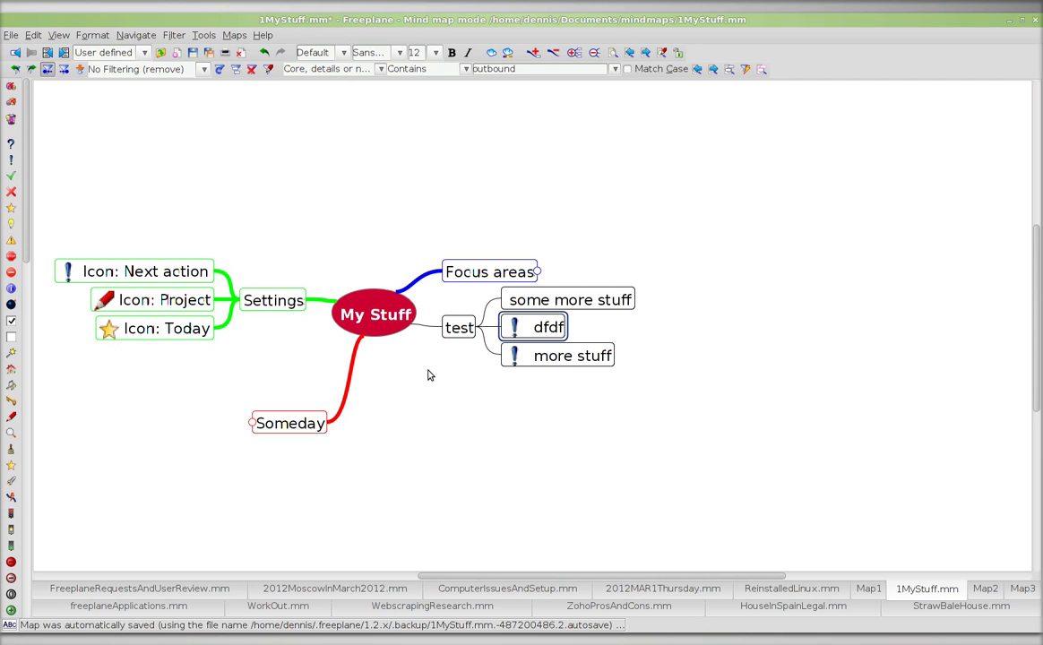
key("ctrl+1")
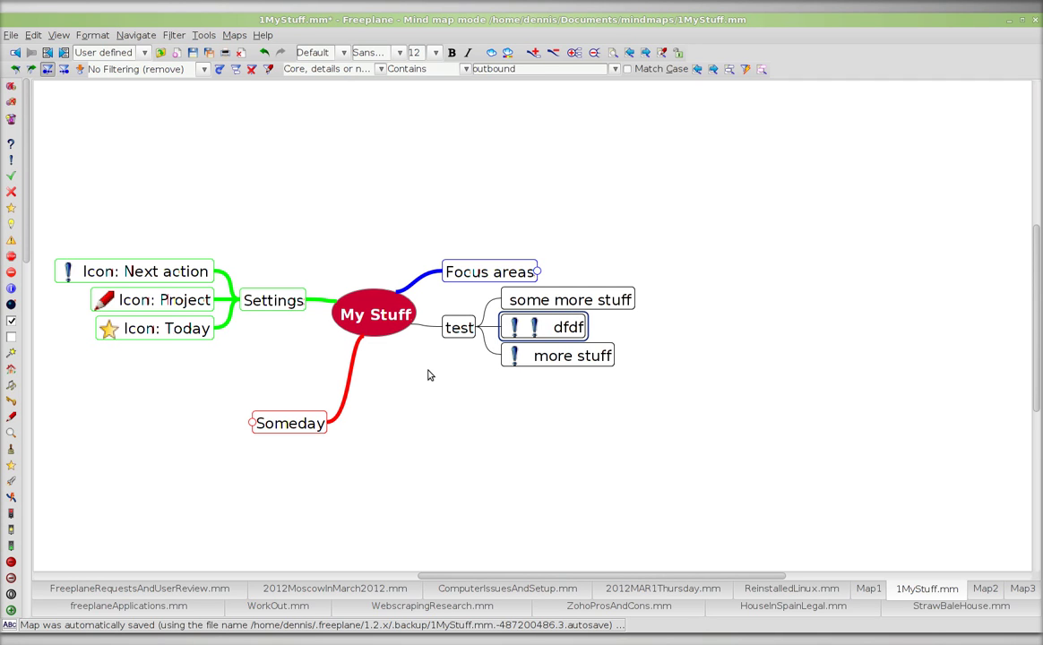
Add a 'new thing' next-action node below dfdf and reselect test.
key("Return")
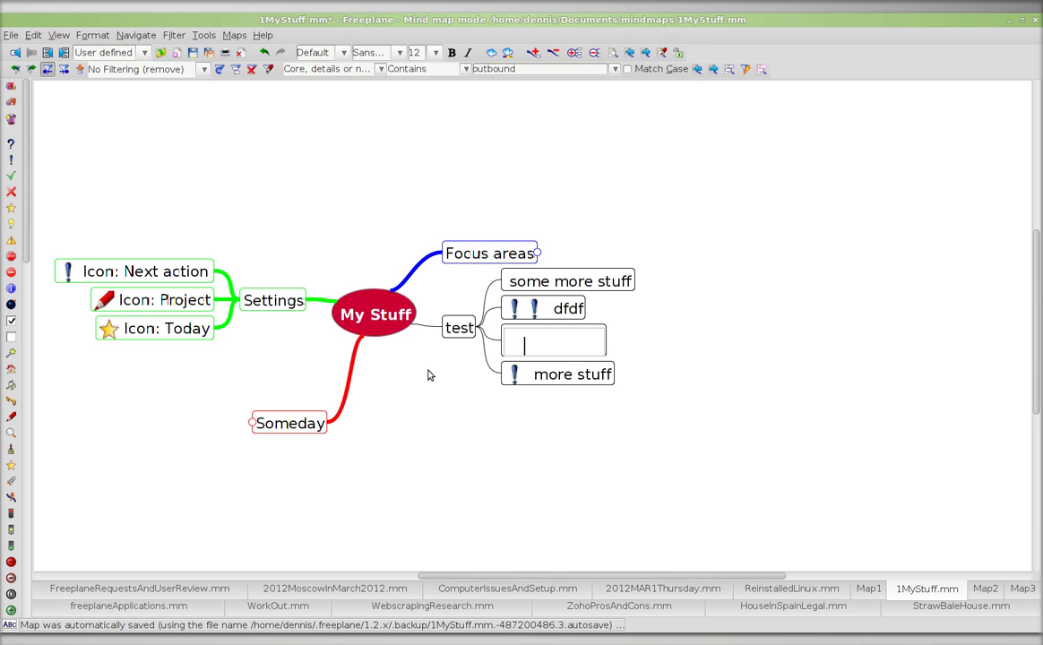
type("new thing")
key("Return")
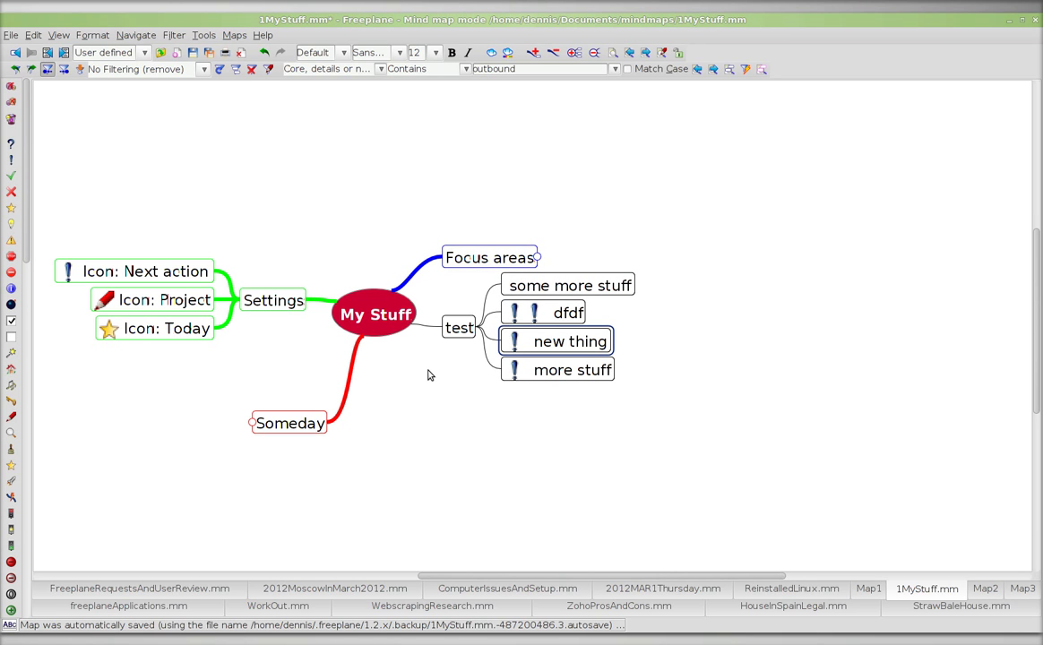
key("Left")
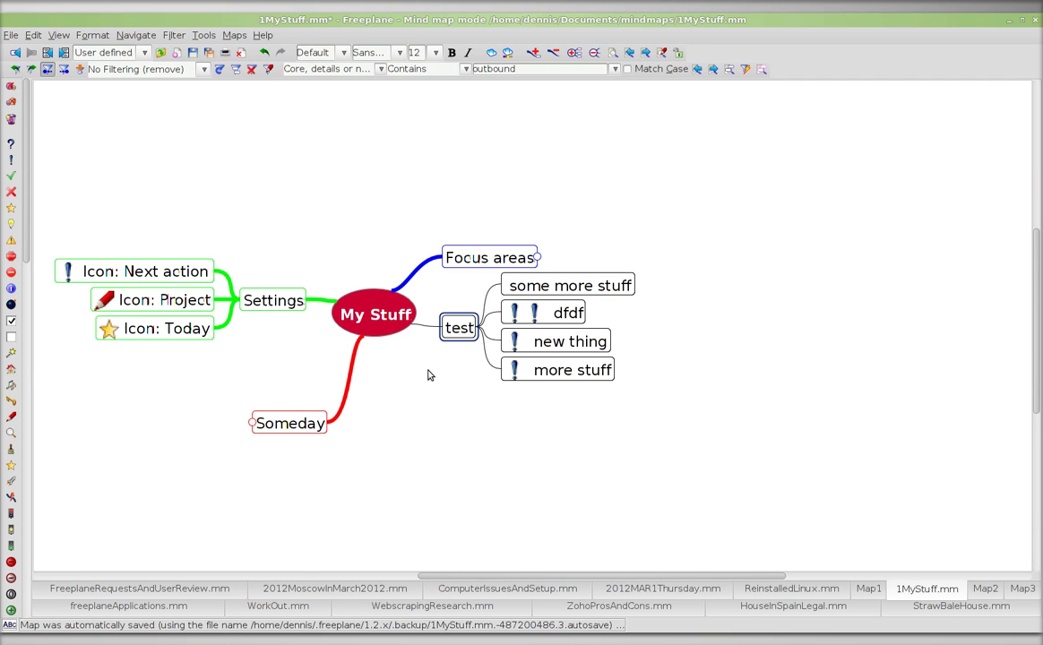
key("alt+e")
key("Down")
key("Down")
key("Down")
key("Down")
key("Down")
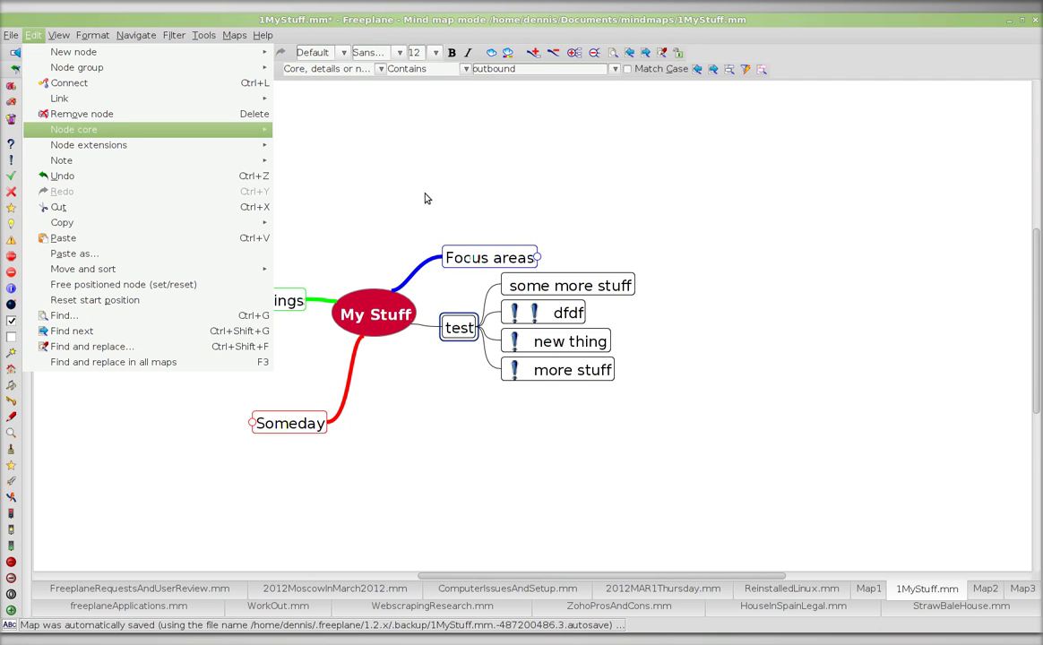
Assign Alt+Shift+2 as the hot key for the Miscellaneous 'To be refined' icon.
left_click(203, 35)
left_click(204, 36)
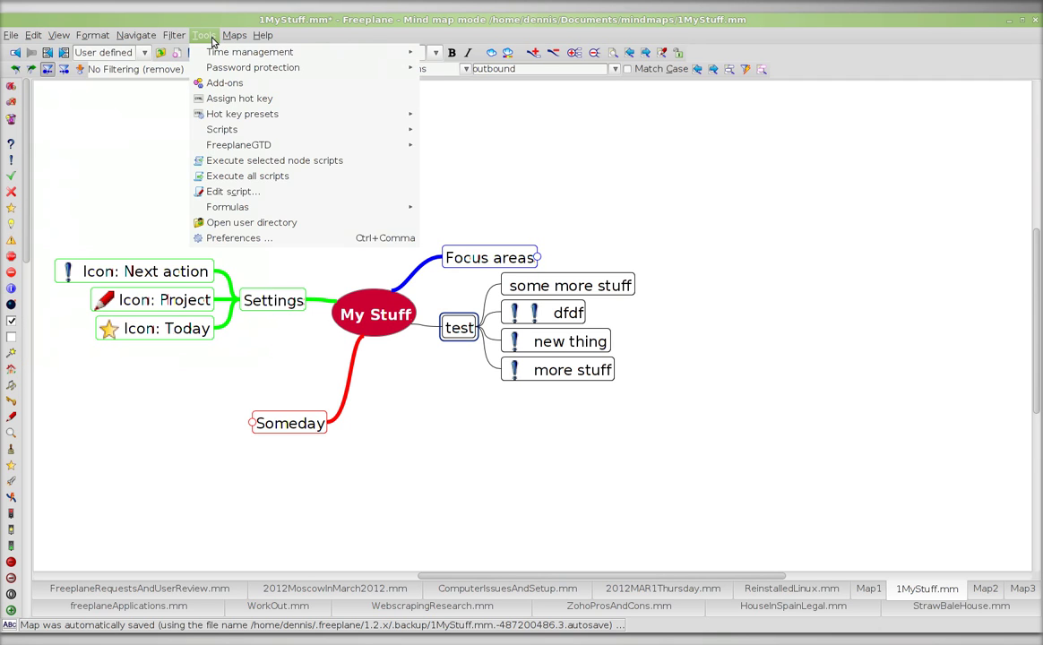
left_click(234, 98)
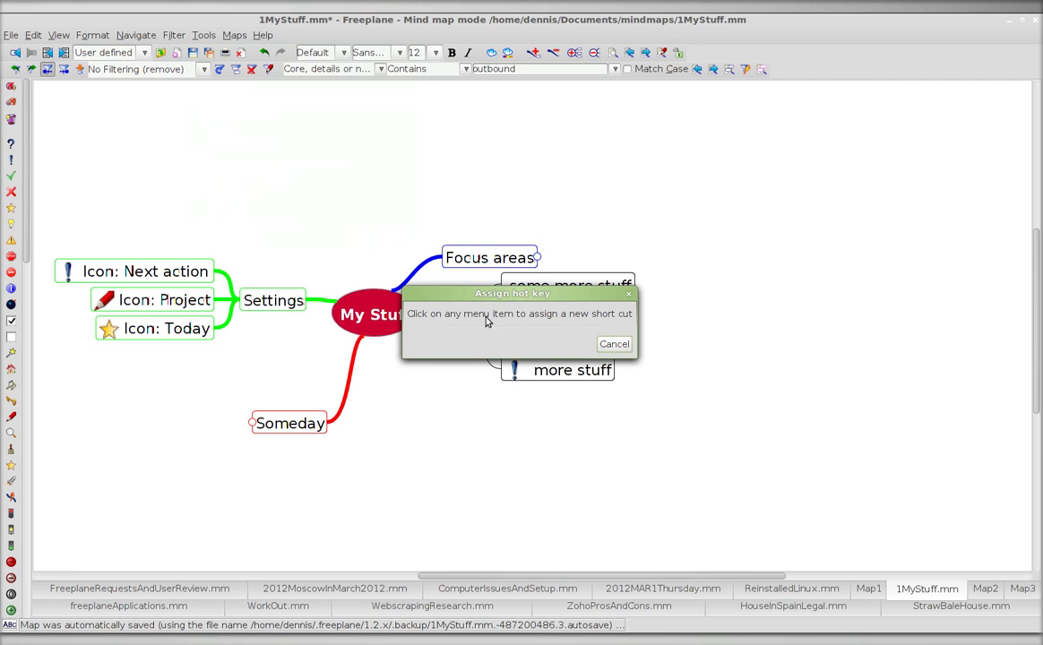
left_click(34, 39)
left_click(33, 37)
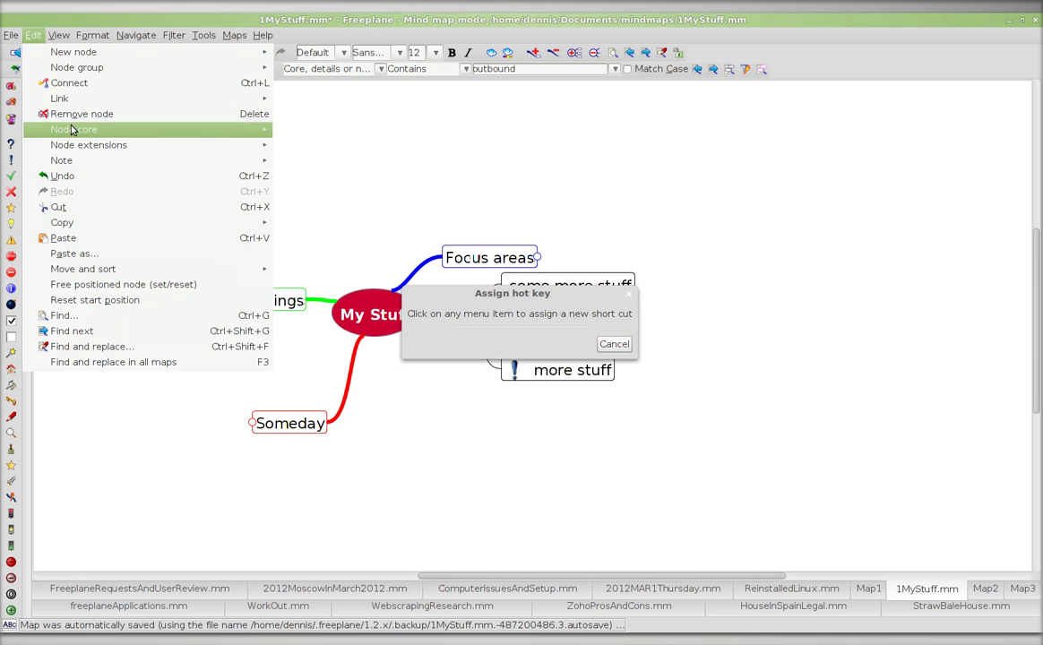
mouse_move(179, 145)
mouse_move(205, 132)
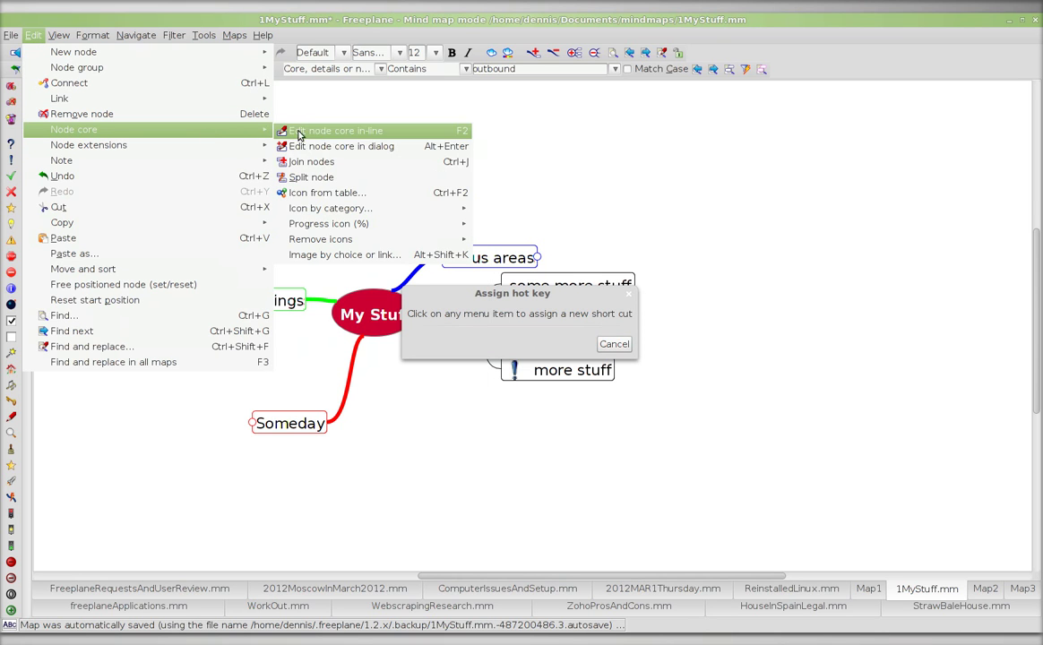
mouse_move(341, 211)
mouse_move(500, 211)
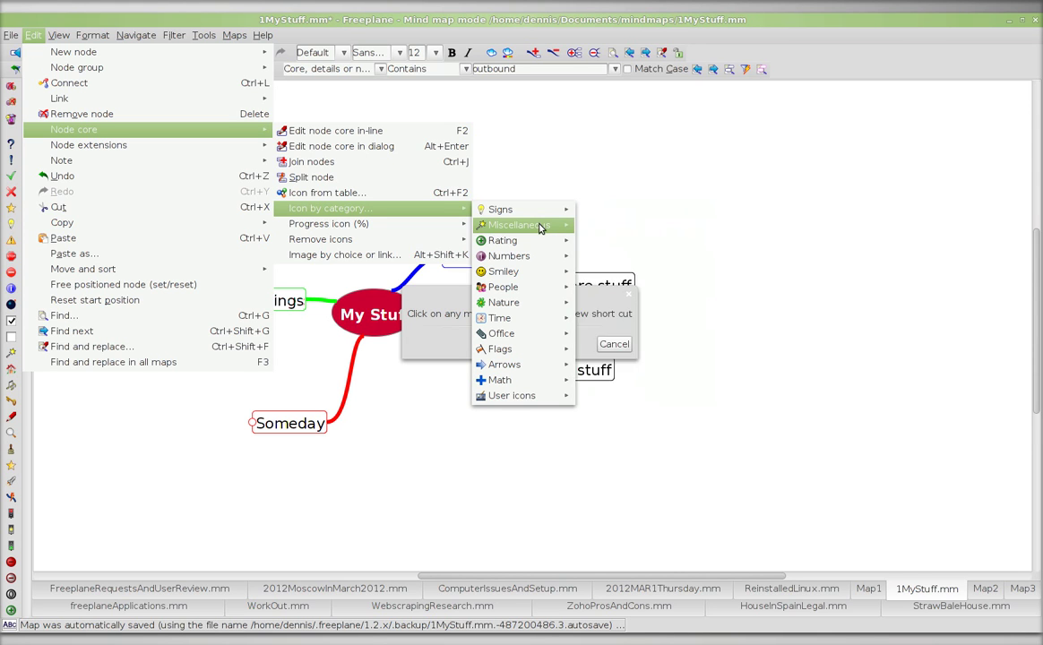
mouse_move(540, 226)
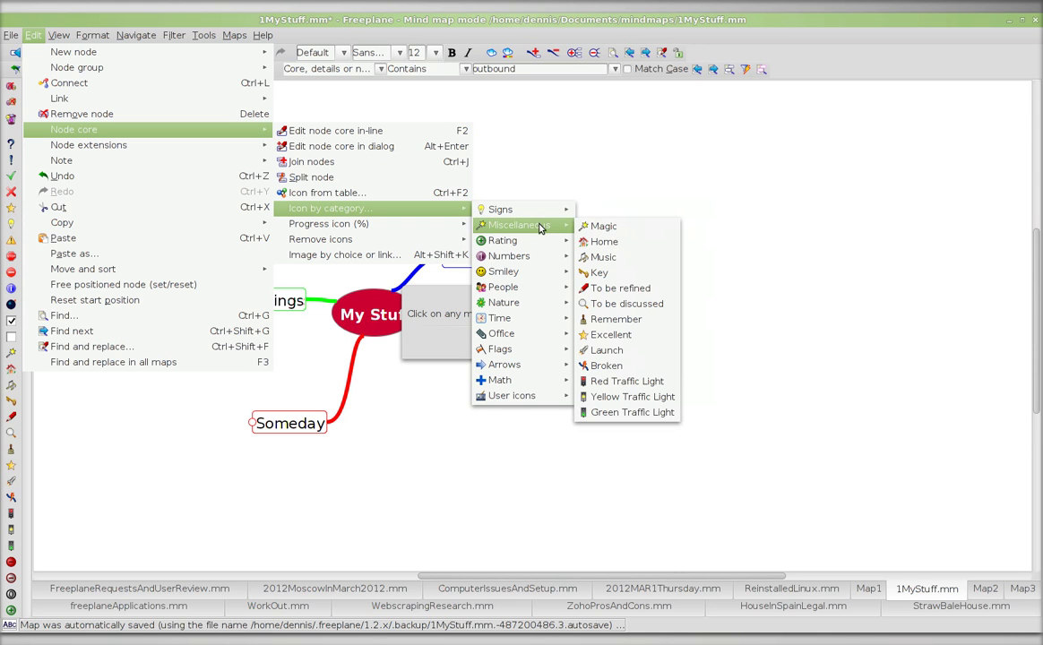
left_click(615, 290, "ctrl")
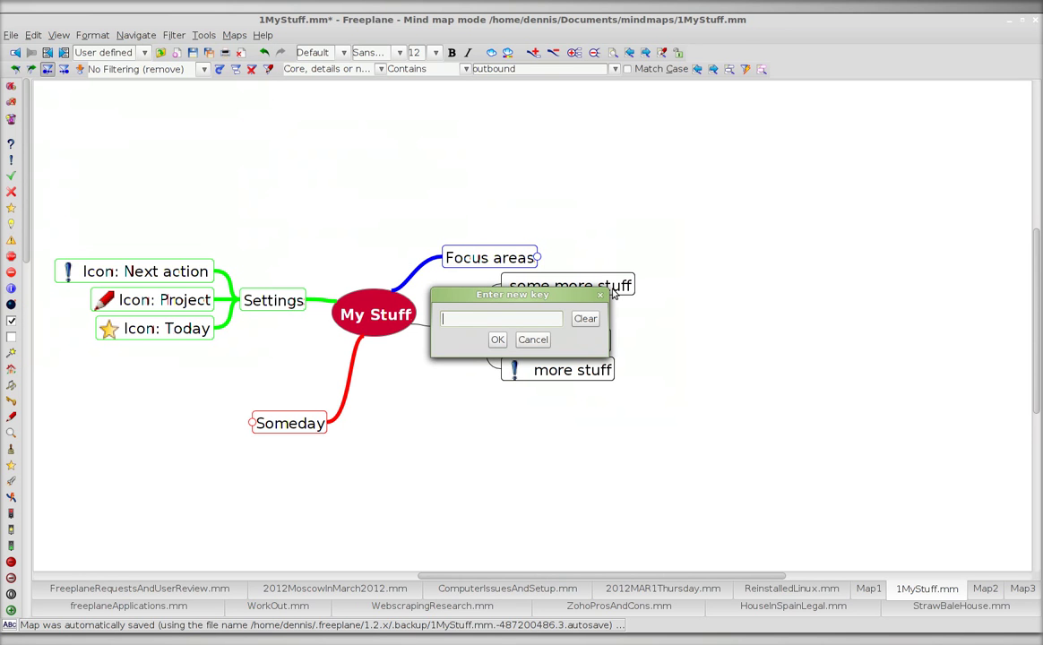
key("alt+shift+2")
Confirm the shortcut and type a new node 'this is a new project' below test.
left_click(498, 341)
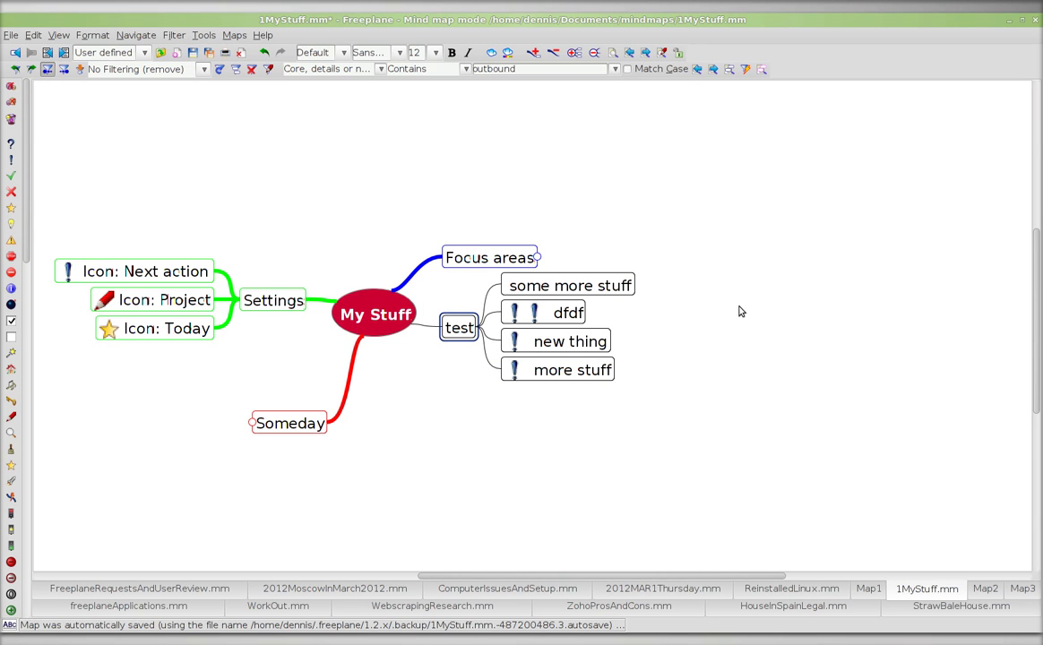
key("Return")
type("this is")
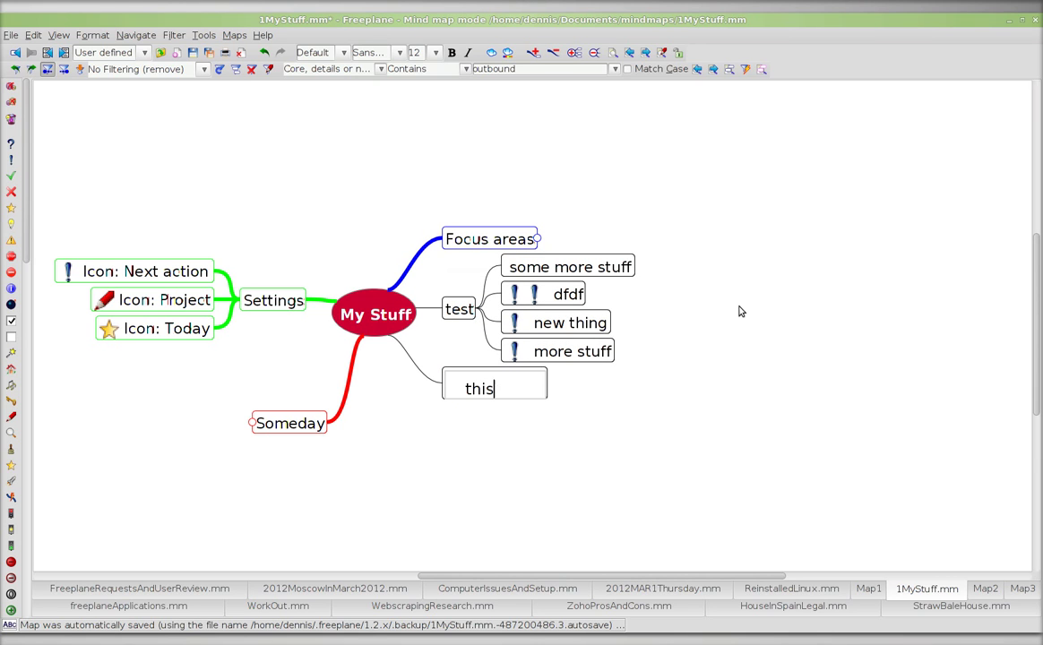
key("BackSpace")
key("BackSpace")
key("BackSpace")
key("BackSpace")
key("BackSpace")
key("BackSpace")
key("BackSpace")
key("BackSpace")
type("this is an")
key("BackSpace")
key("BackSpace")
type("new")
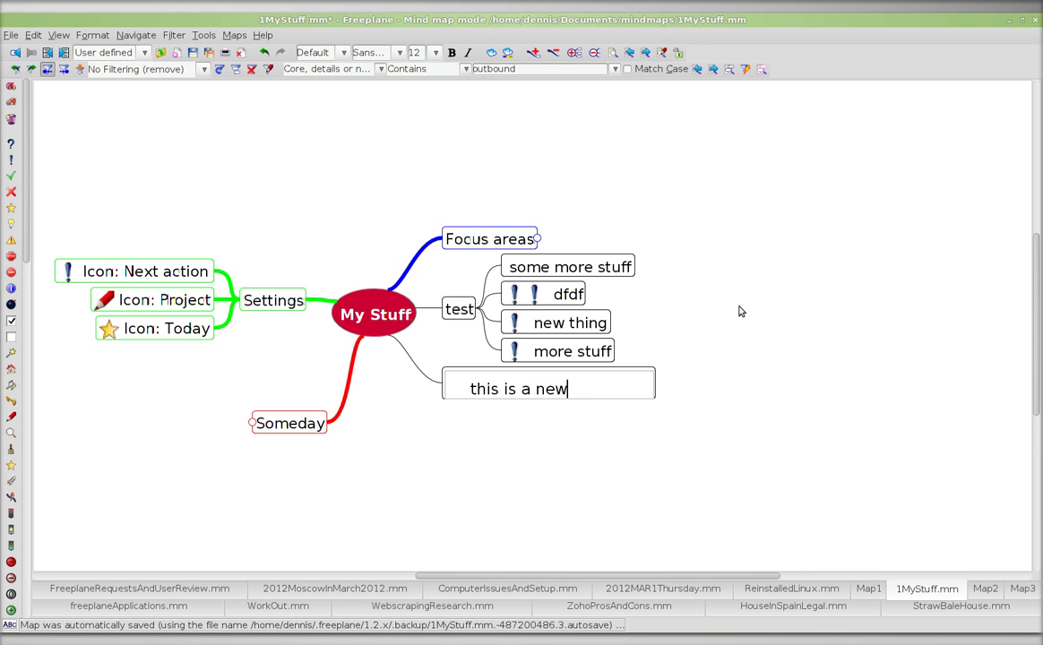
type(" project")
Commit the project node, save the map, and reopen the Next Actions report.
key("Return")
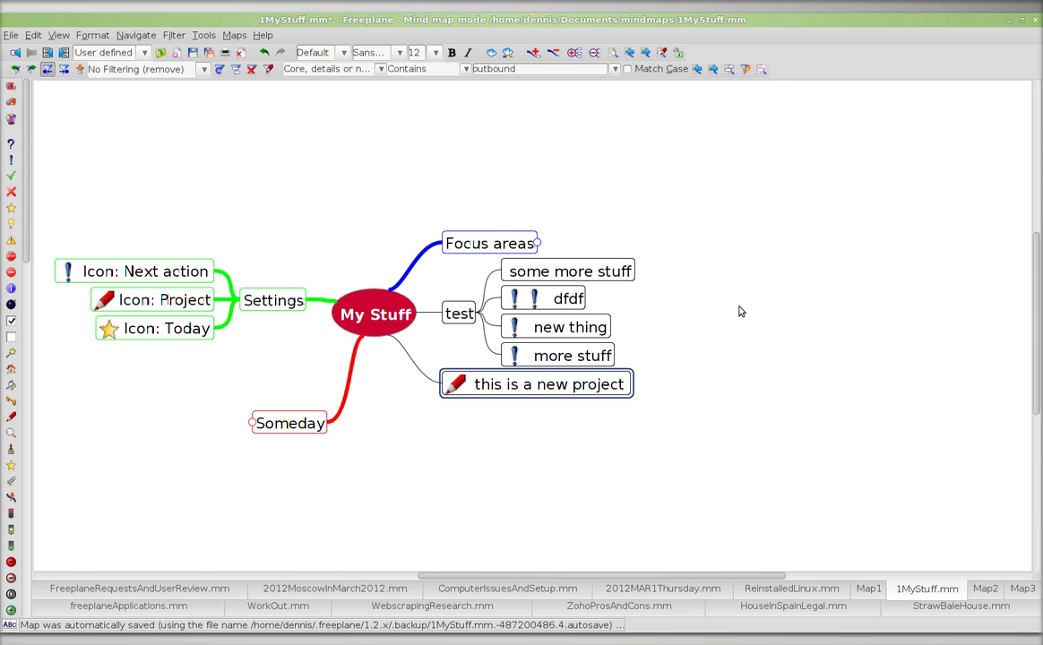
key("ctrl+s")
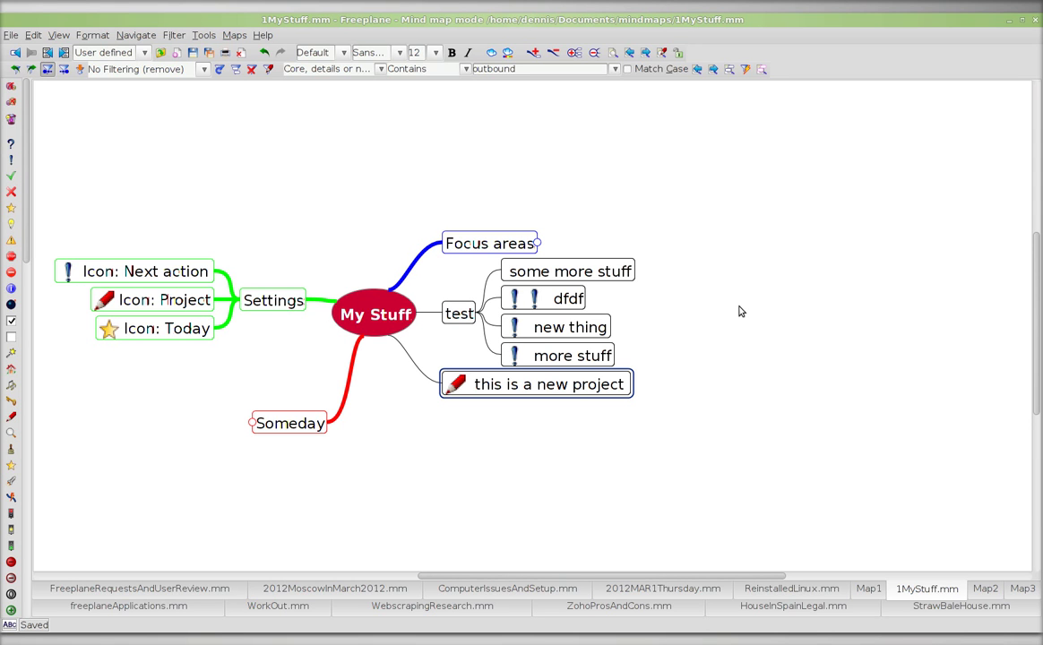
key("ctrl+alt+n")
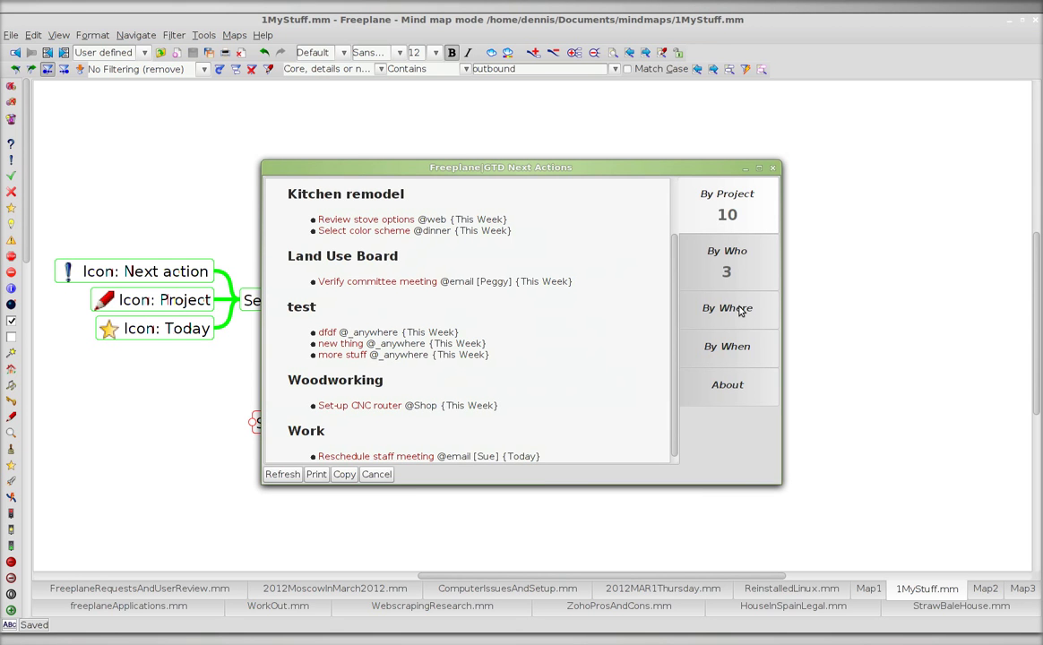
Scroll through the Next Actions list, shift the dialog, and close it.
scroll(524, 318, "down", 1)
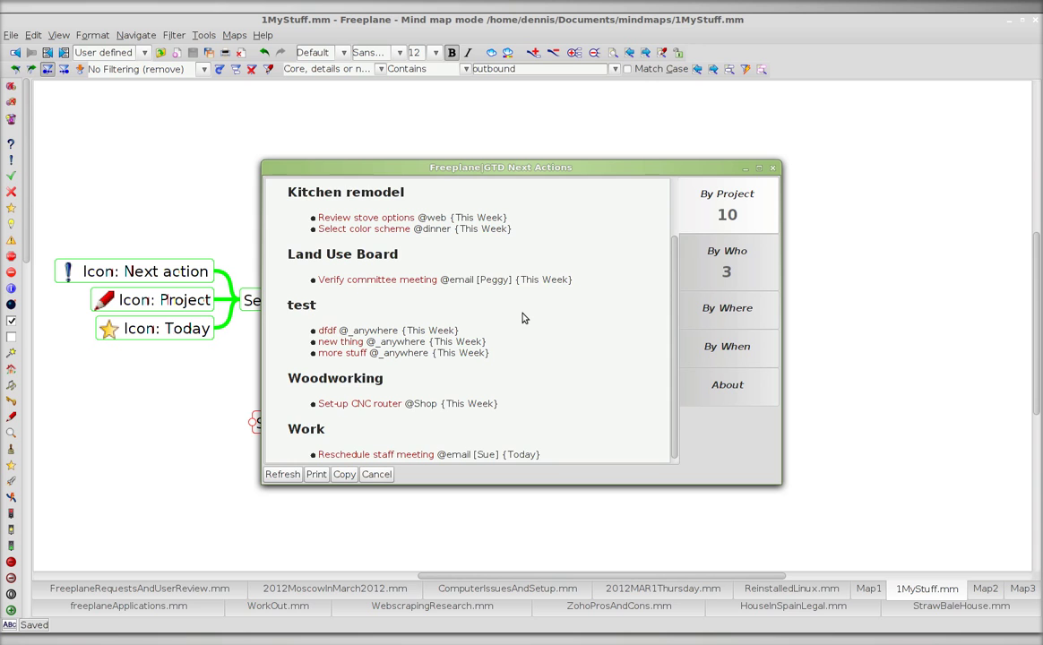
scroll(524, 318, "up", 3)
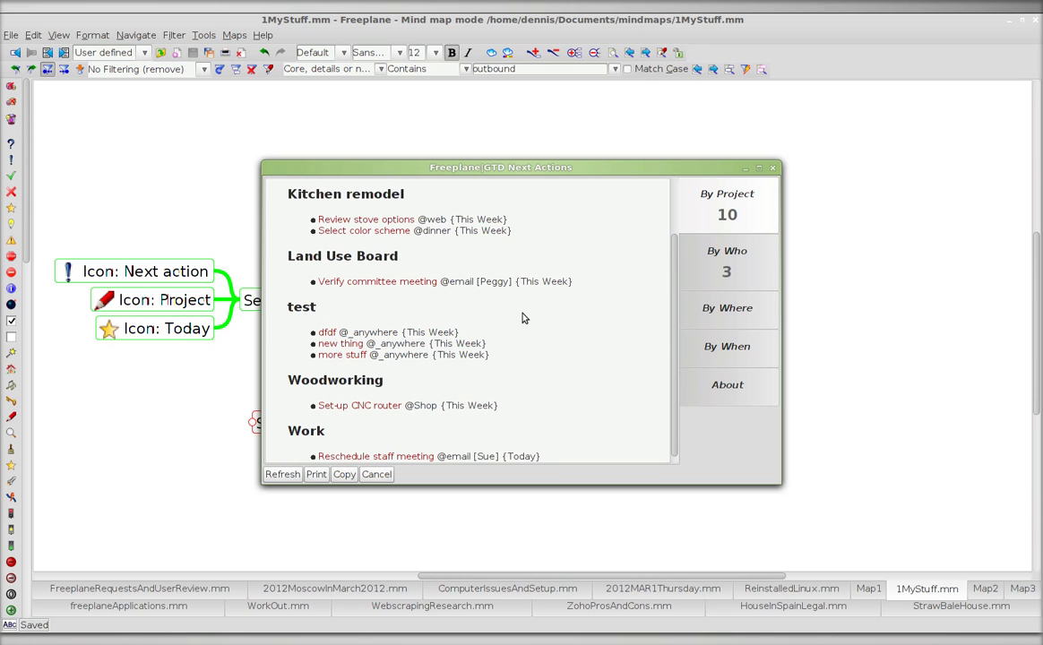
scroll(516, 288, "up", 5)
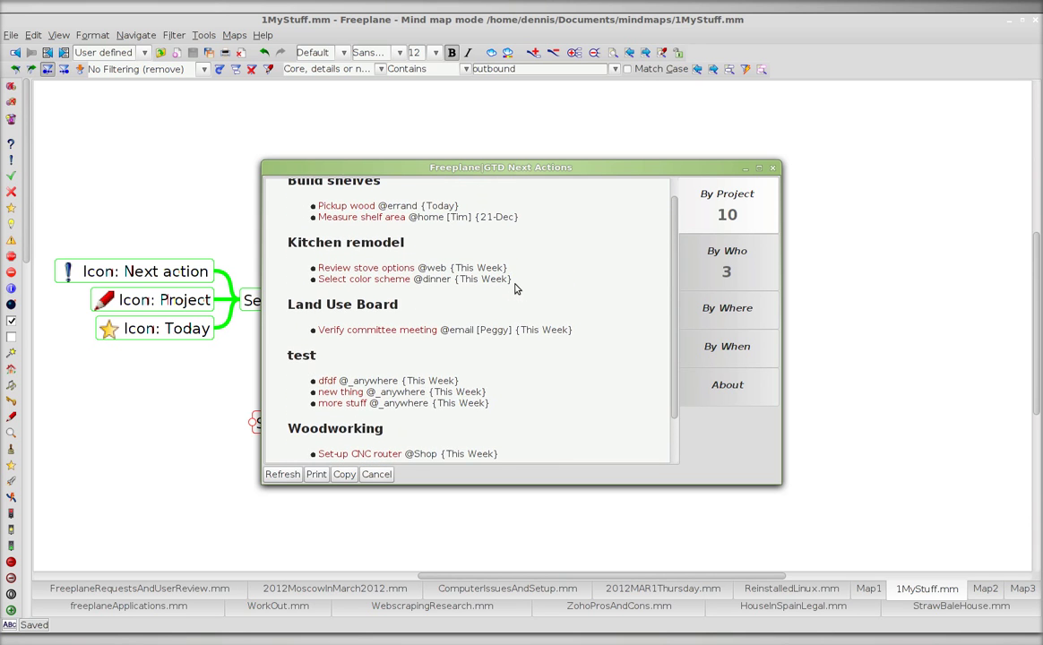
scroll(554, 309, "down", 3)
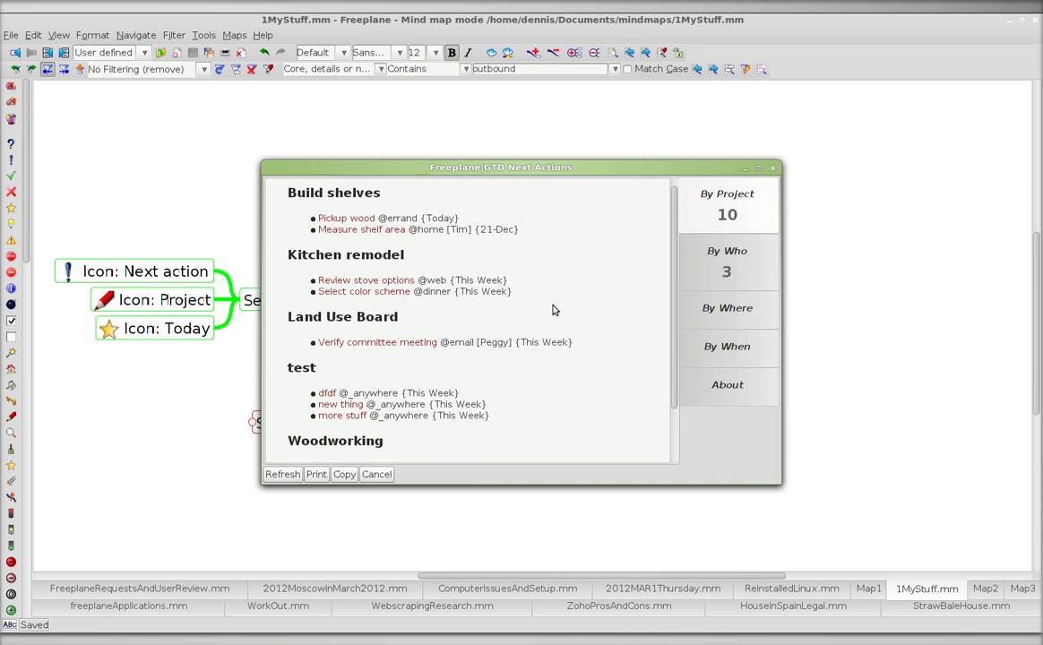
scroll(554, 327, "down", 5)
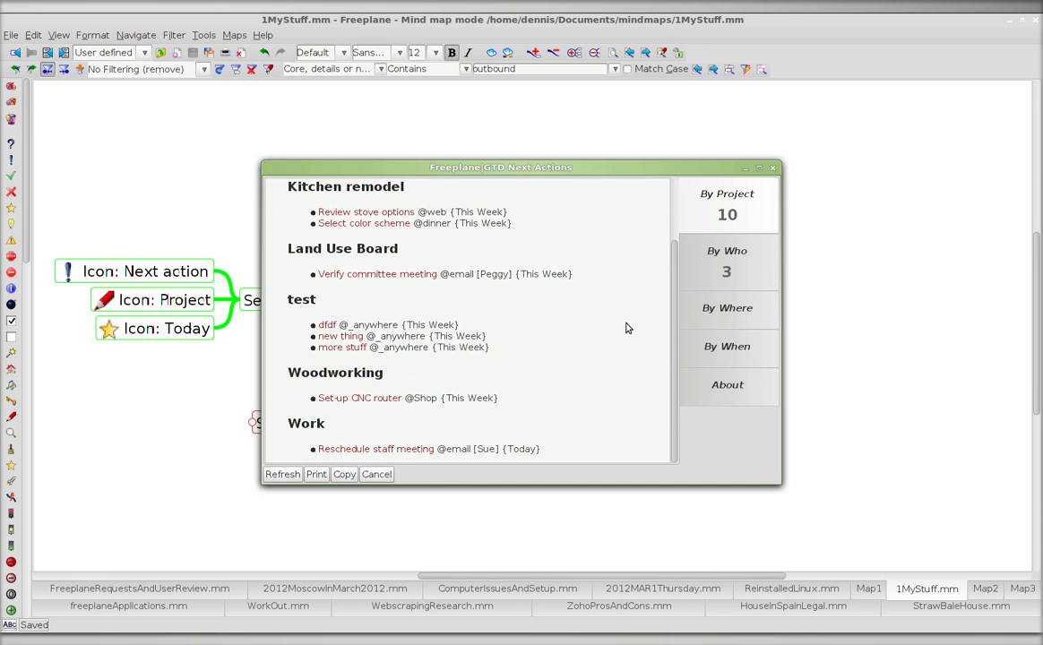
left_click_drag(667, 303, 671, 235)
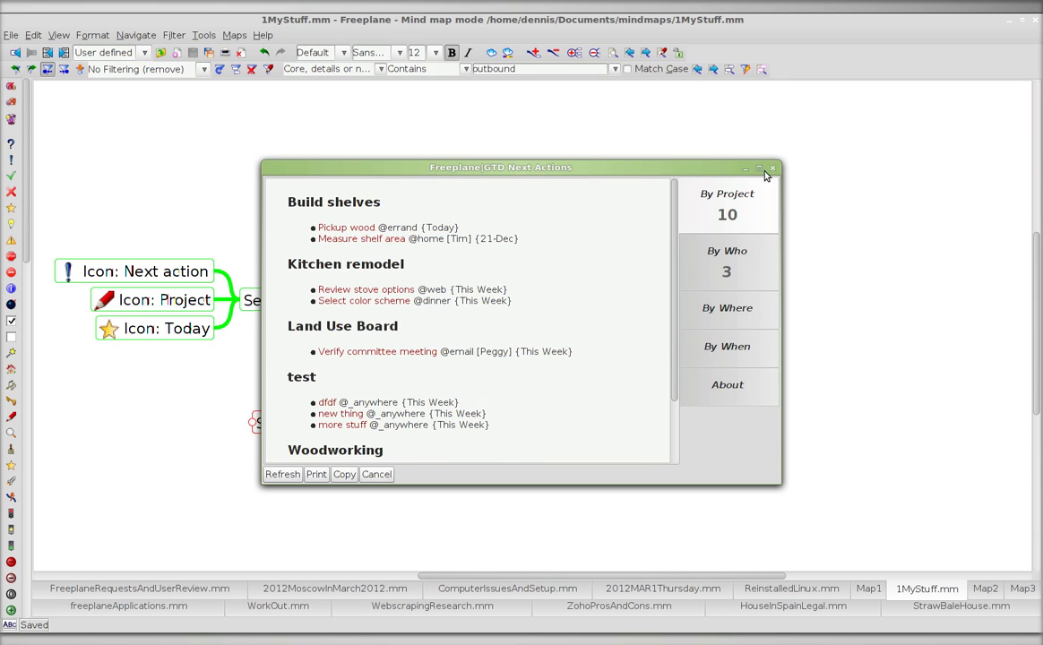
left_click(704, 155)
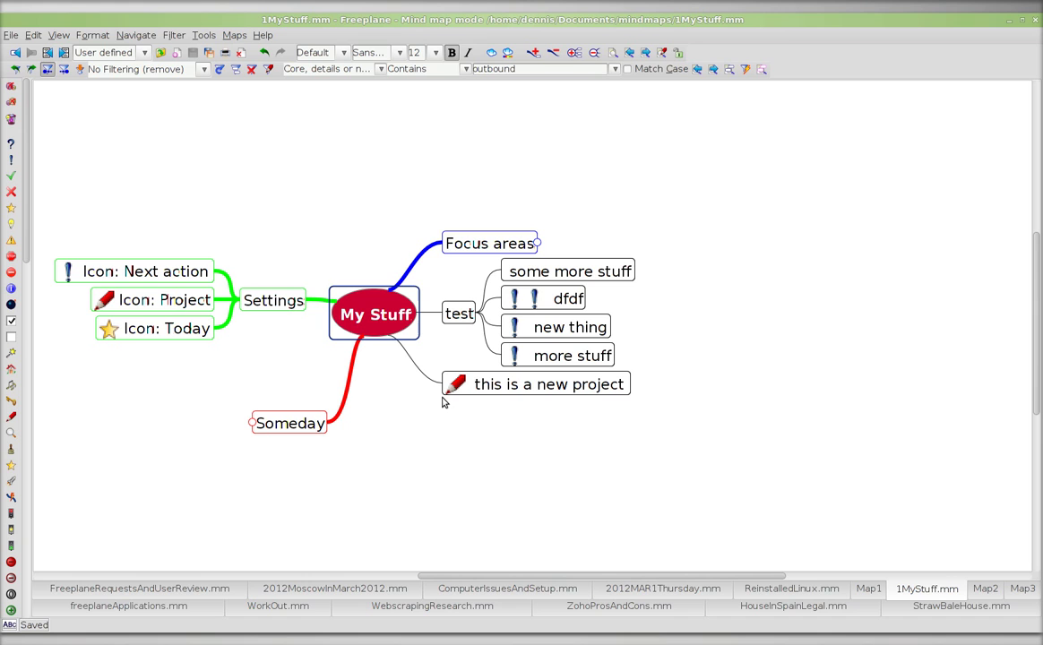
Unfold Focus areas, Work and Staff, then select 'this is a new project'.
left_click(196, 307)
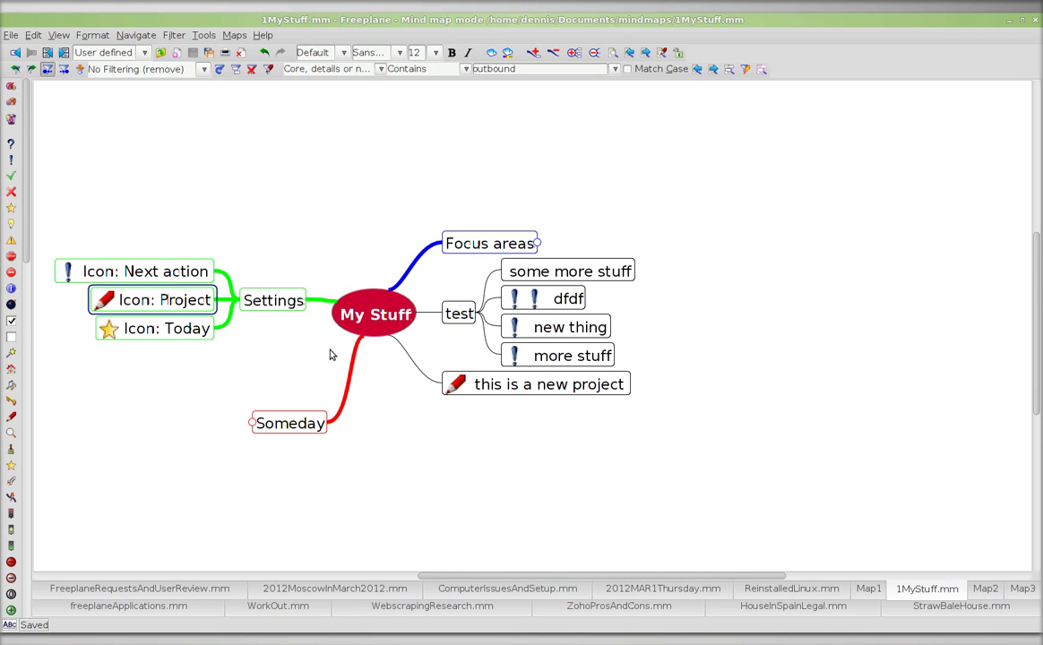
key("Right")
key("Right")
key("Right")
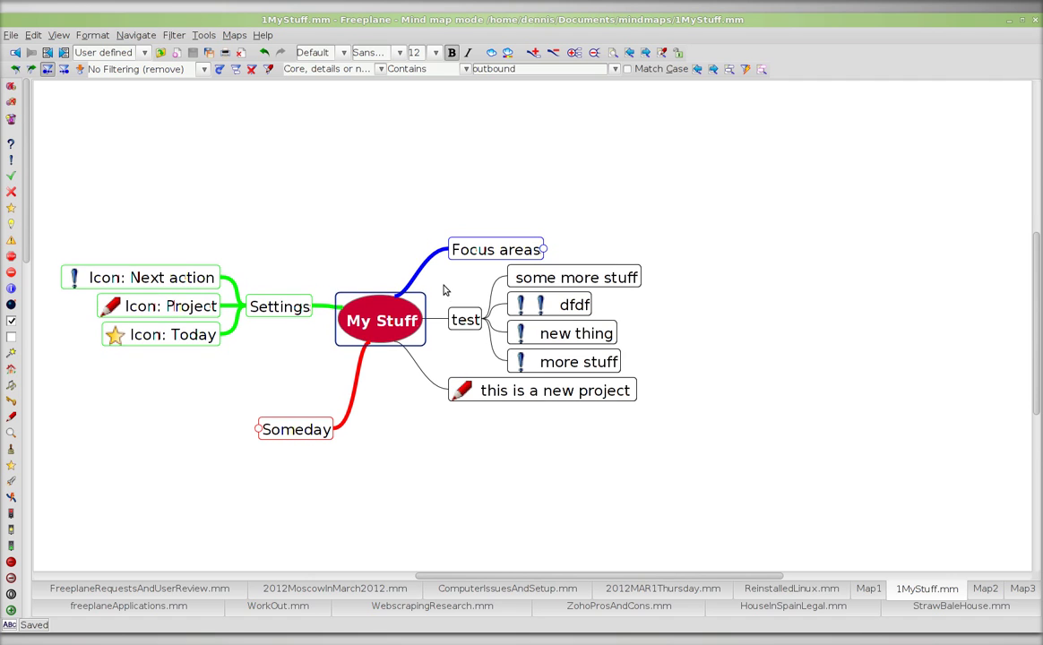
key("Up")
key("space")
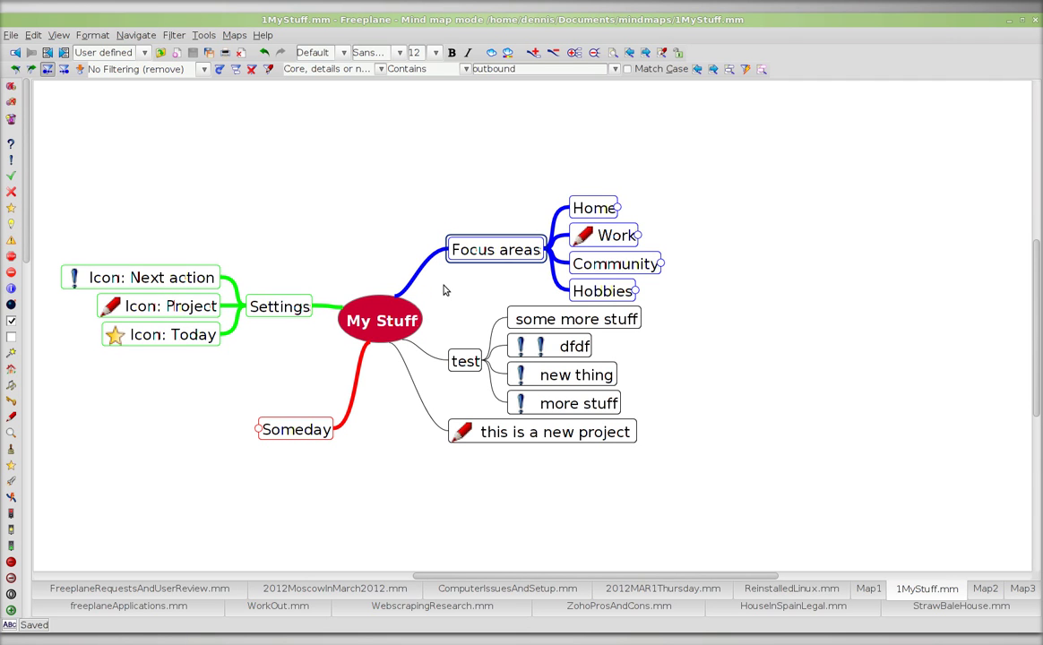
key("Right")
type("Staff")
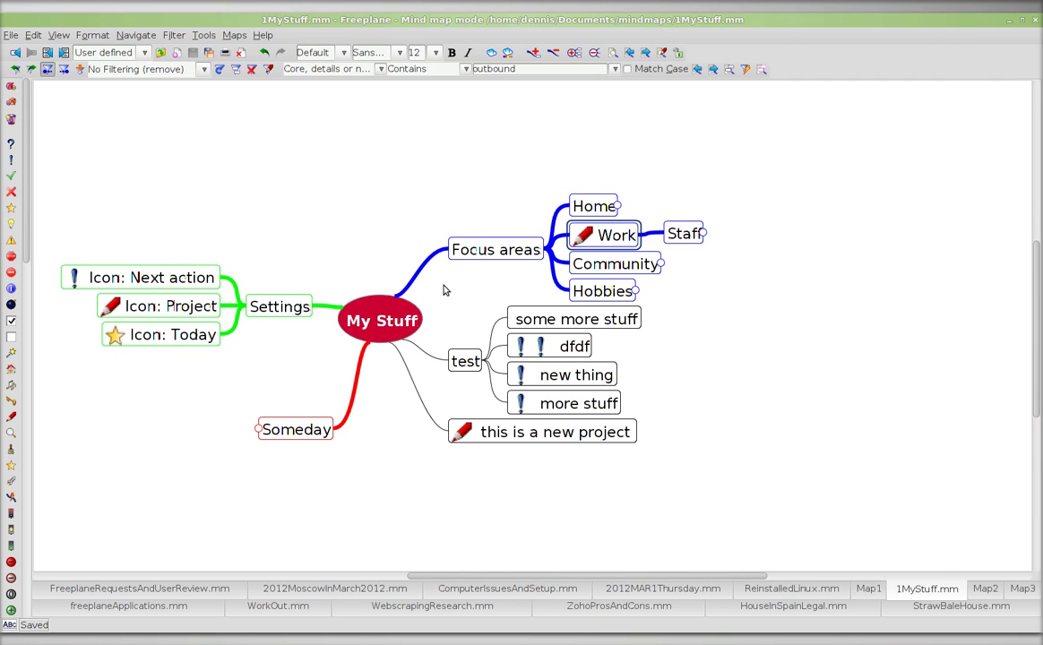
key("Right")
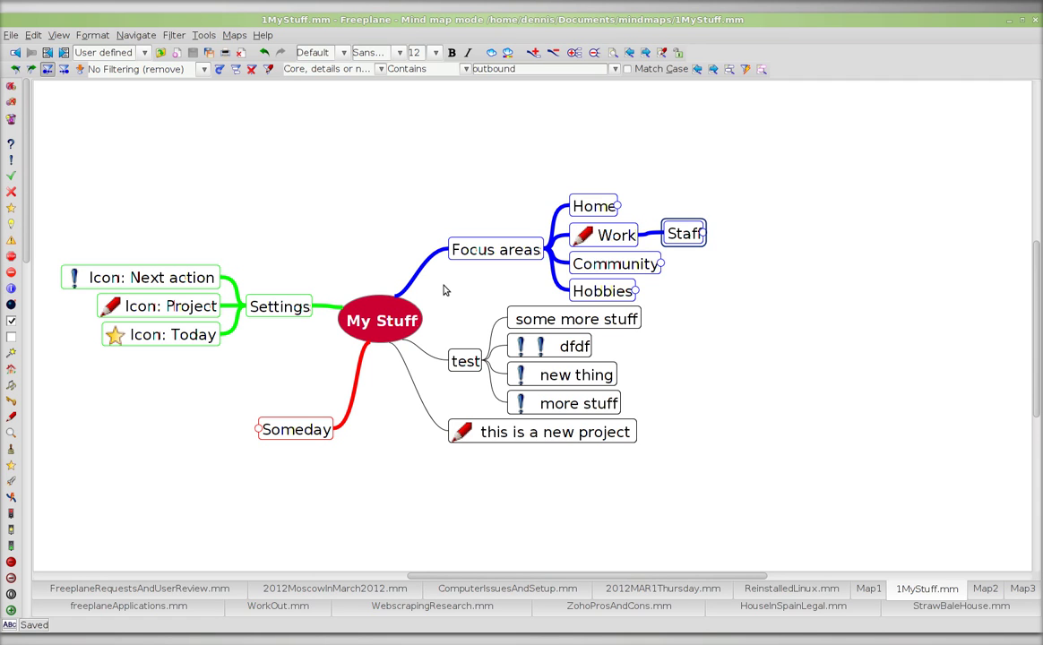
key("space")
key("Left")
key("Down")
key("Left")
key("Down")
key("Down")
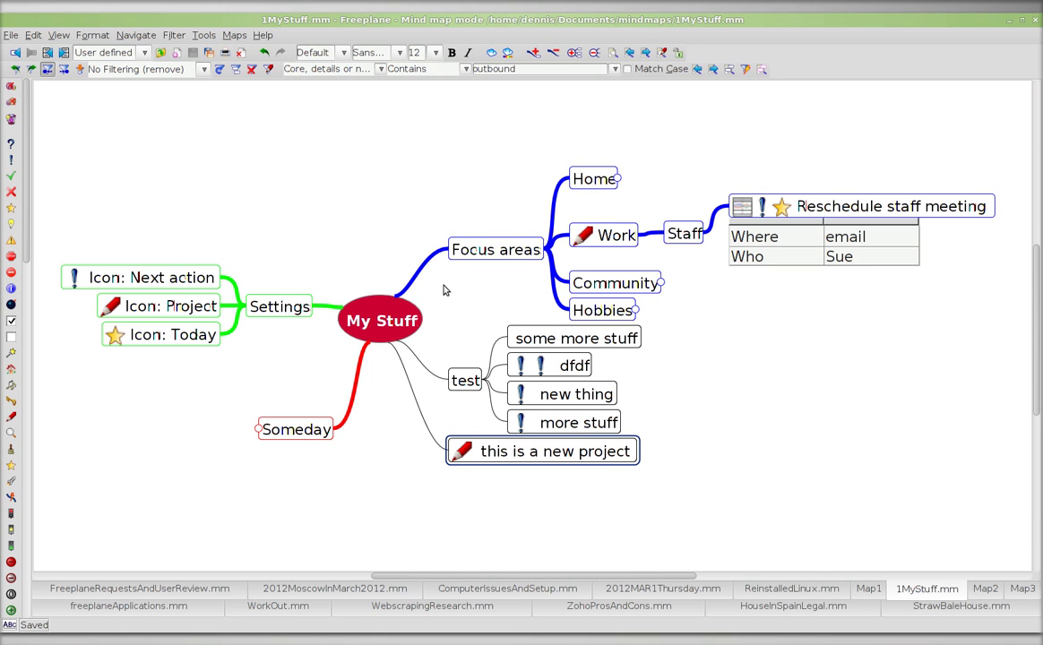
Add two sibling nodes named 'new' below the project node.
key("Return")
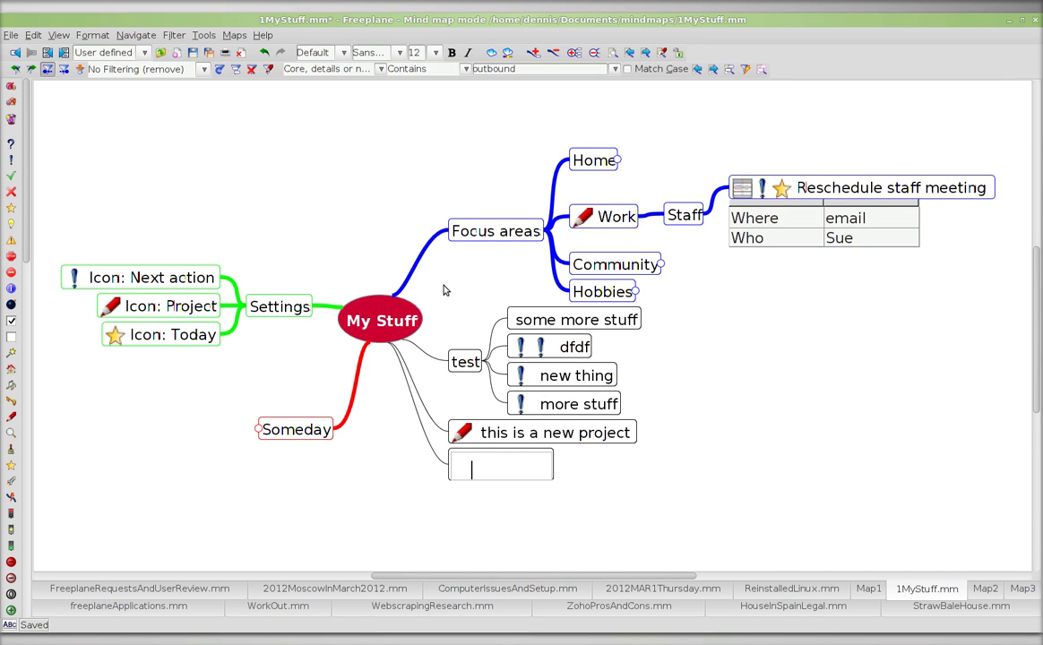
type("new")
key("Return")
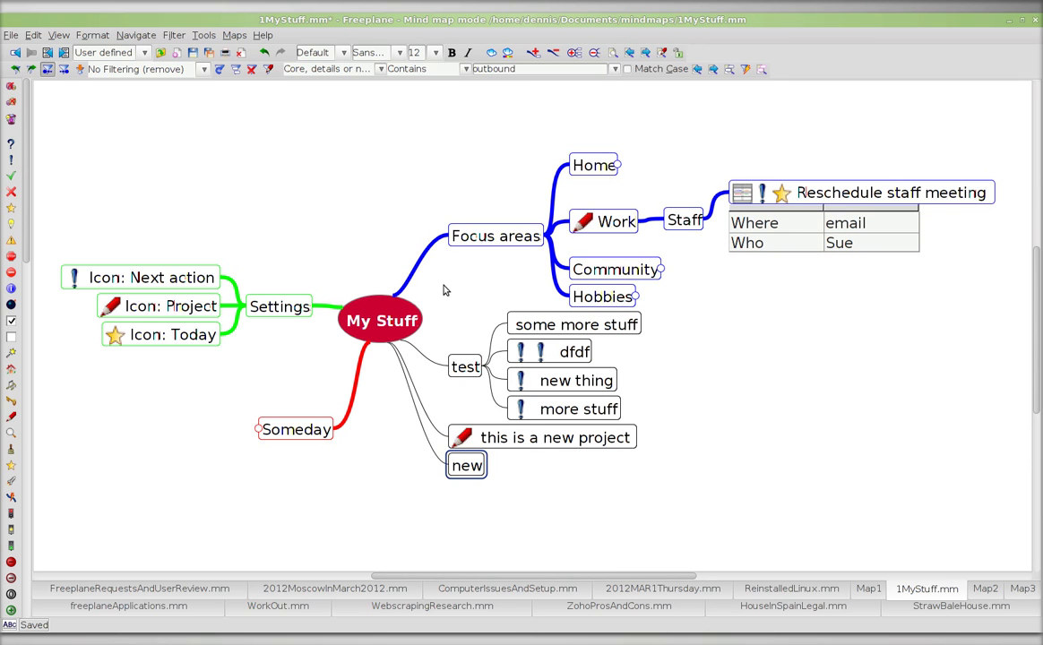
key("Return")
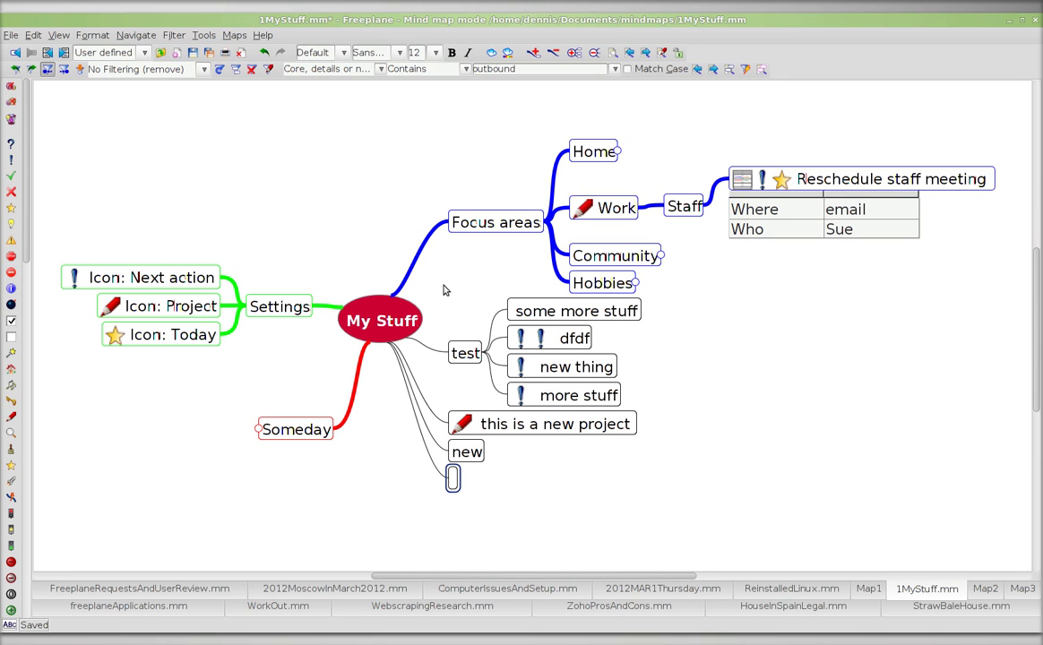
type("new")
key("Return")
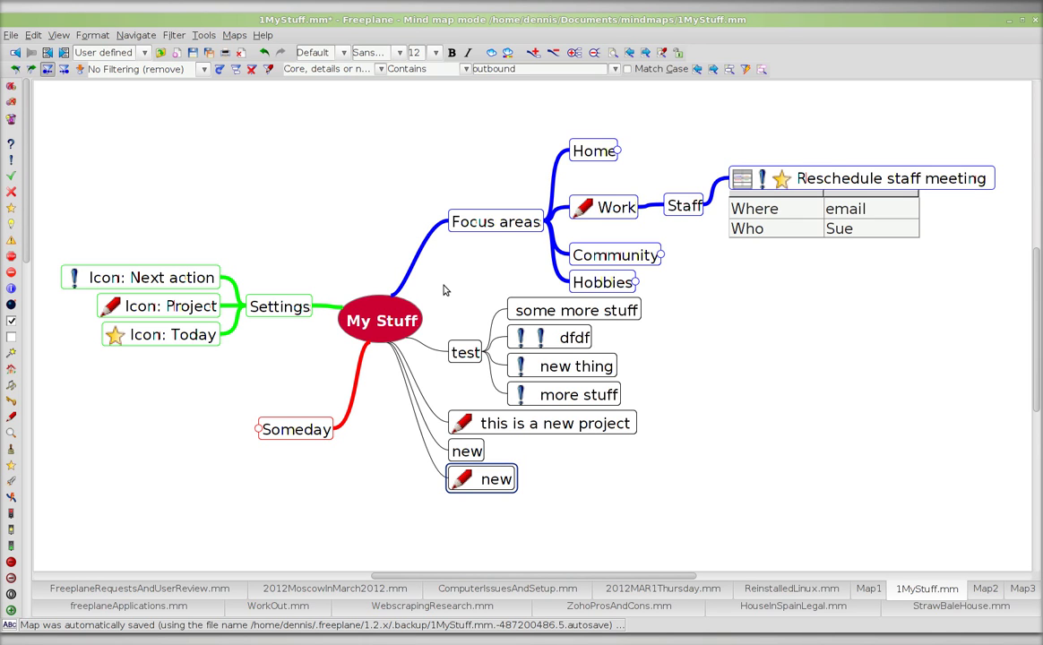
Add a child next action 'finish' under the second 'new' node and save the map.
key("Insert")
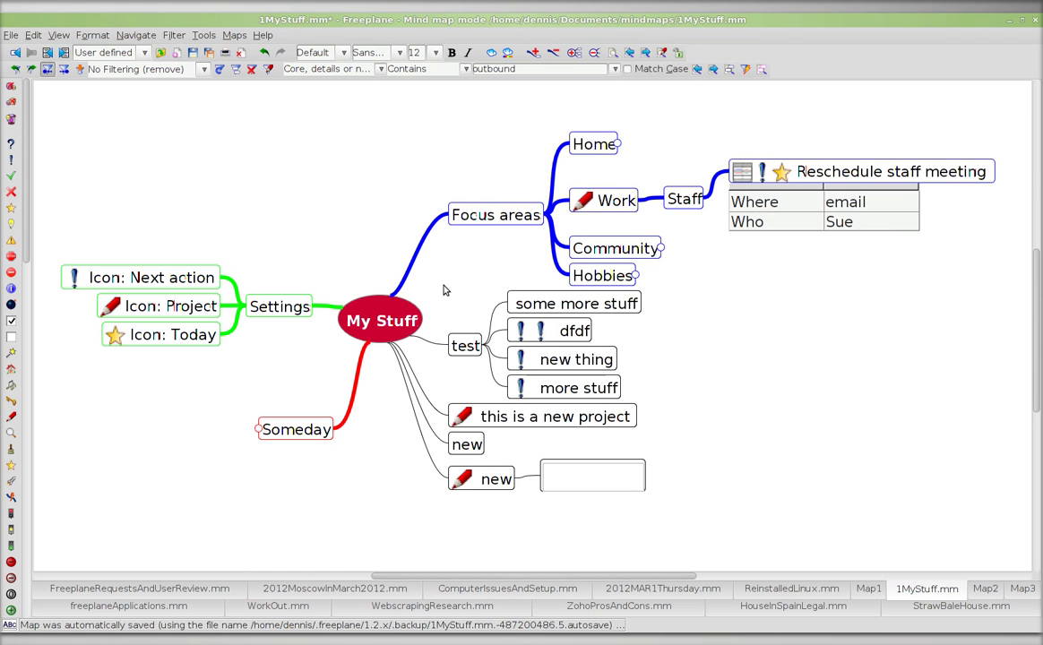
type("finish")
key("Return")
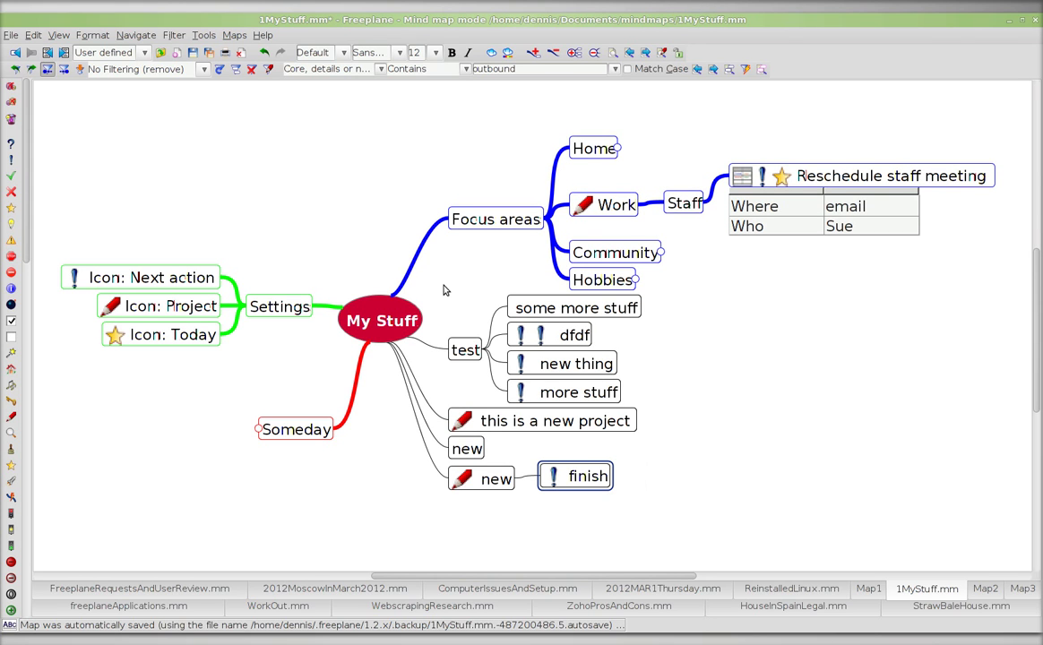
key("ctrl+s")
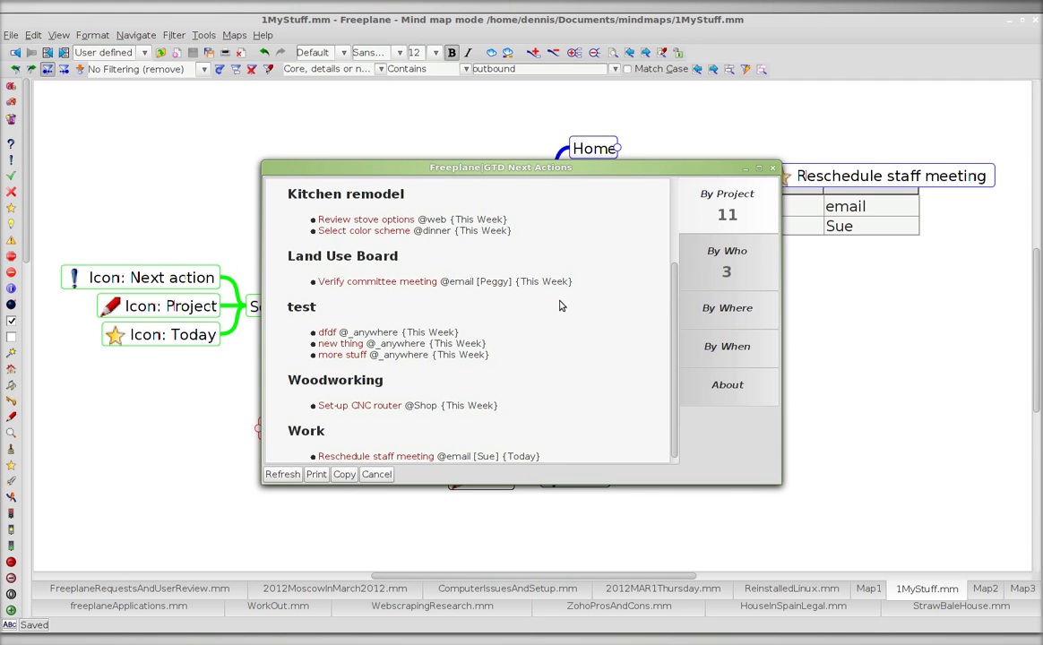
Scroll the report to project 'new' with action 'finish', compare it with the map, and close it.
scroll(559, 306, "down", 1)
scroll(559, 305, "up", 2)
scroll(540, 273, "up", 3)
scroll(540, 273, "up", 3)
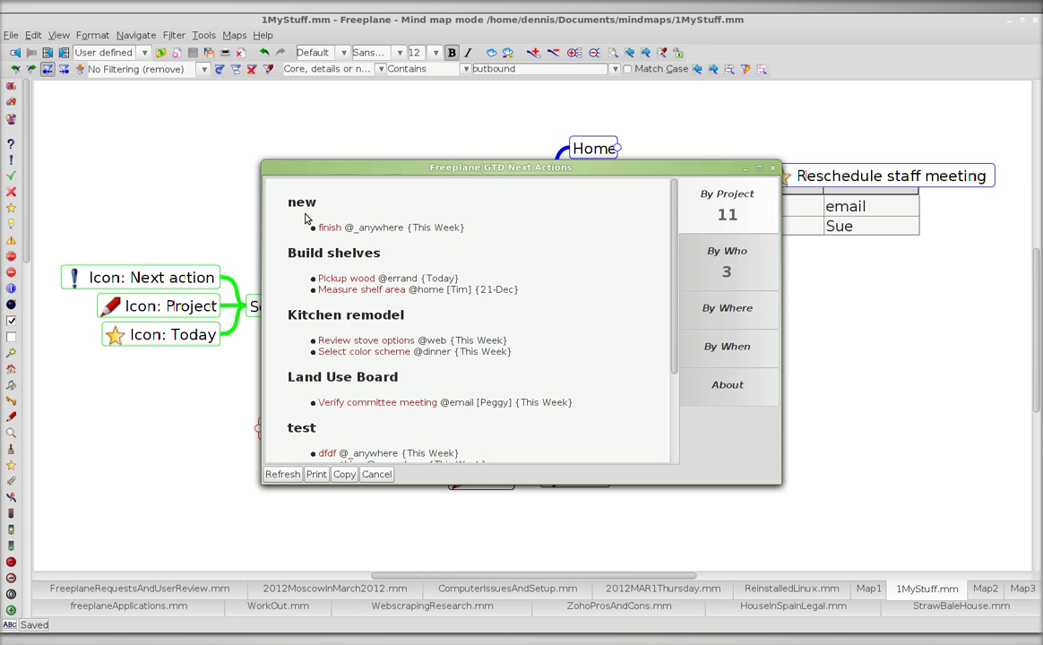
left_click_drag(403, 168, 822, 326)
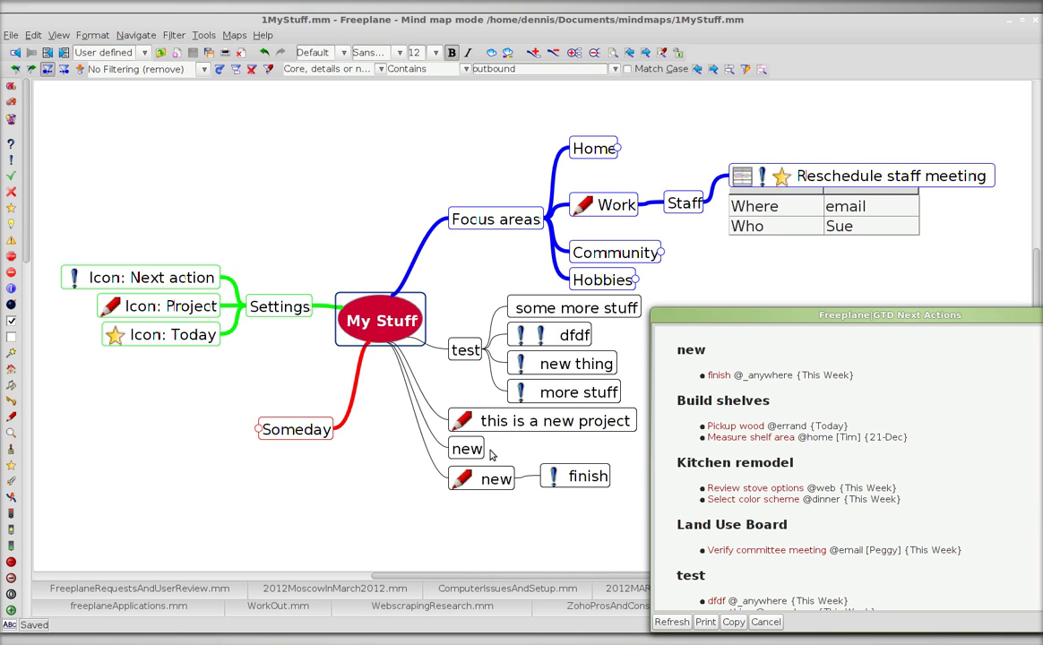
left_click_drag(755, 315, 785, 228)
left_click(865, 229)
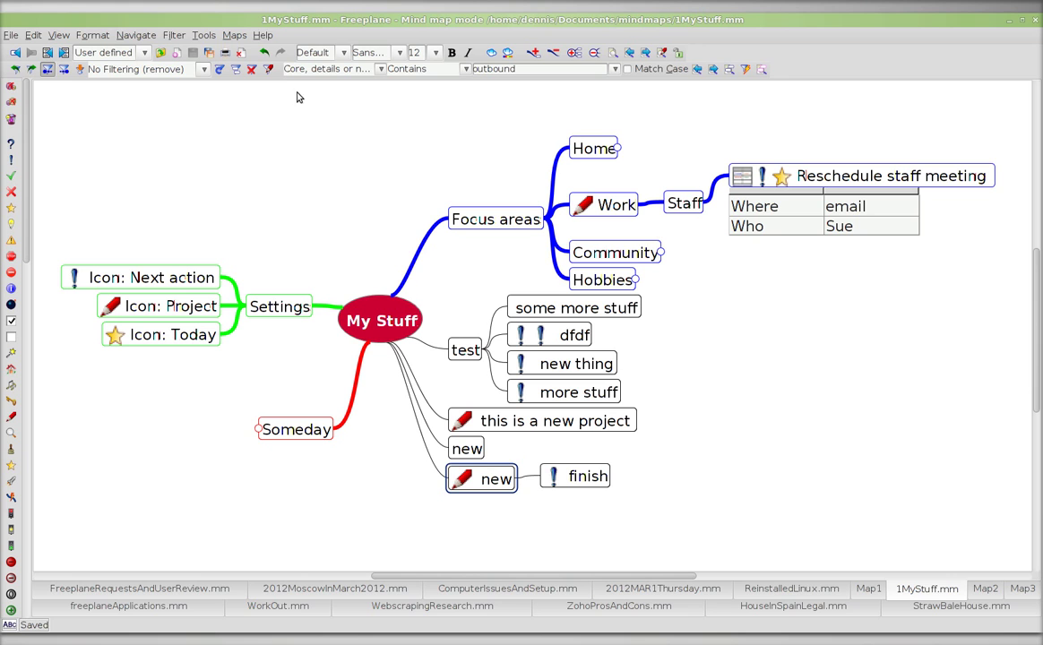
Assign Alt+Shift+3 as the hot key for the star icon in the Signs category.
key("Escape")
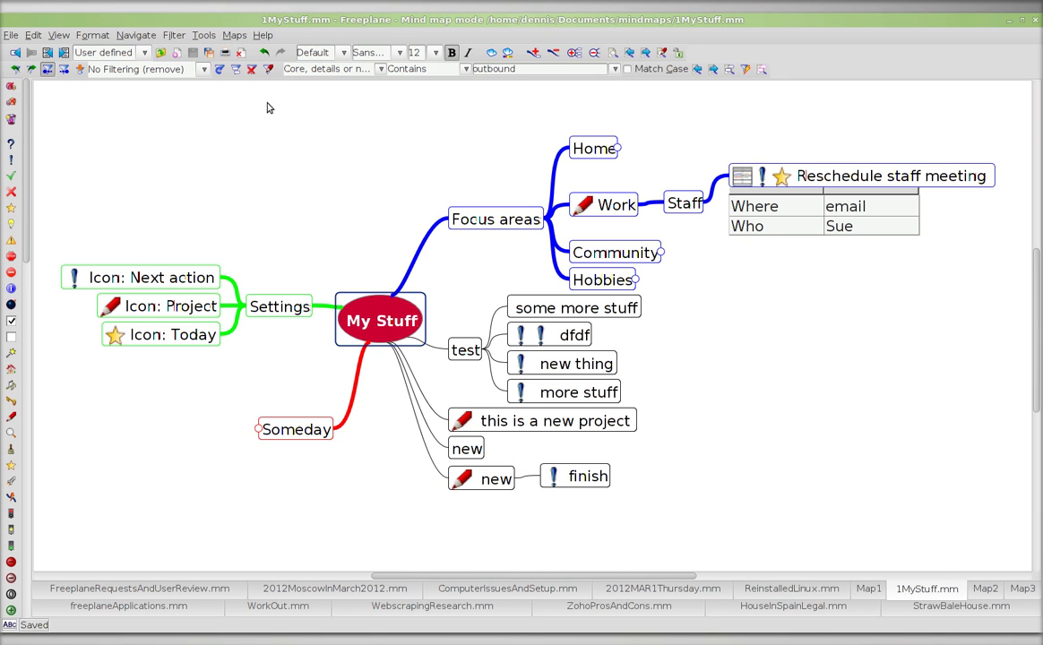
left_click(205, 35)
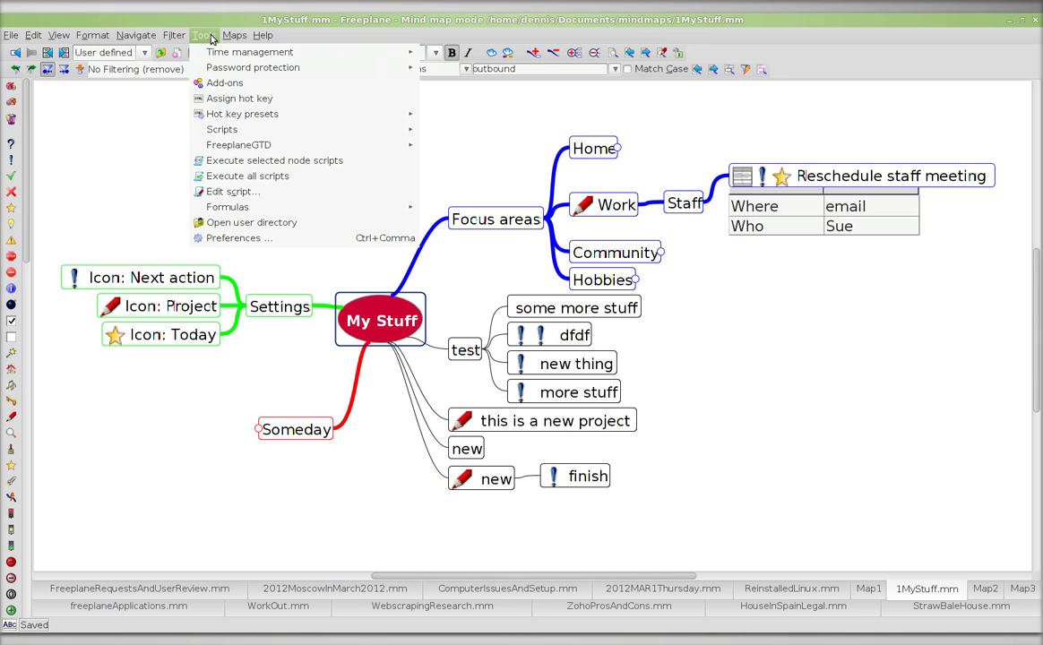
left_click(237, 99)
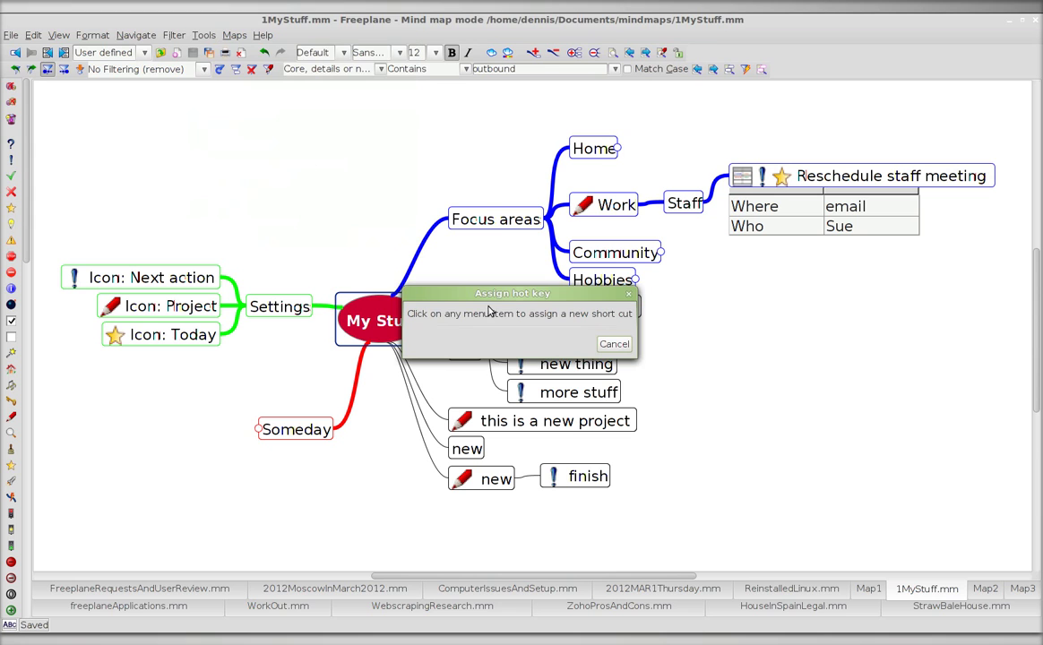
left_click(34, 36)
mouse_move(51, 132)
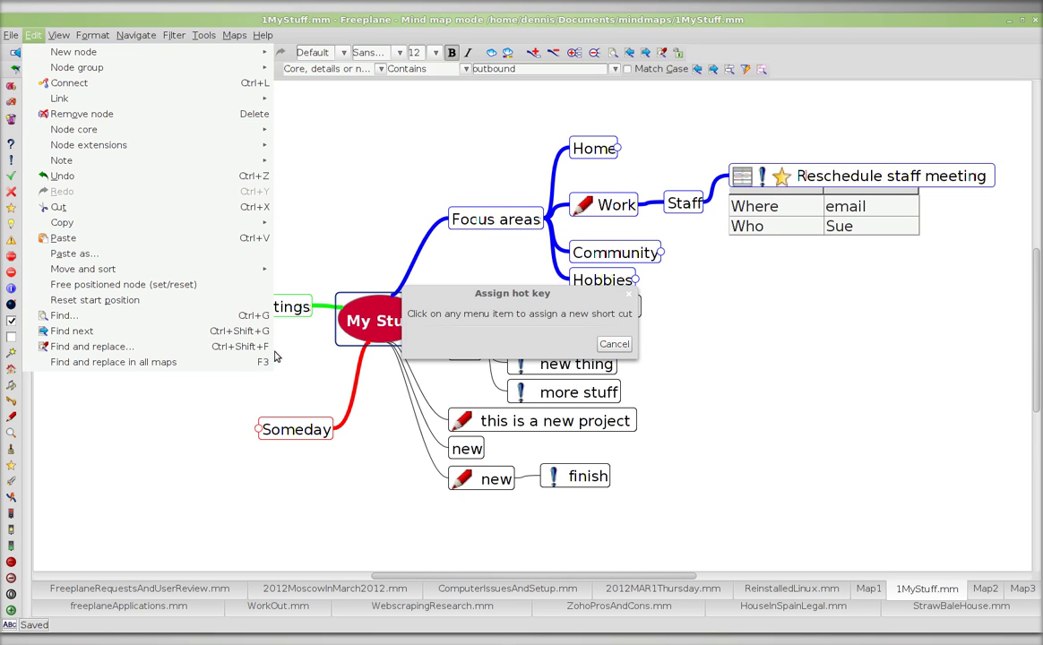
left_click(201, 394)
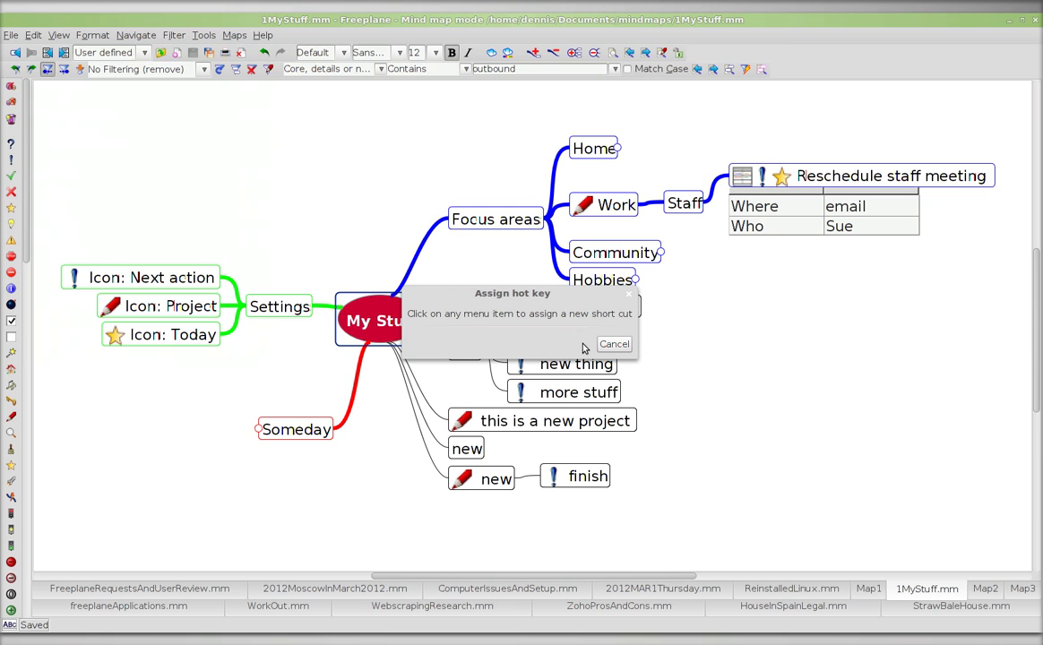
left_click(31, 38)
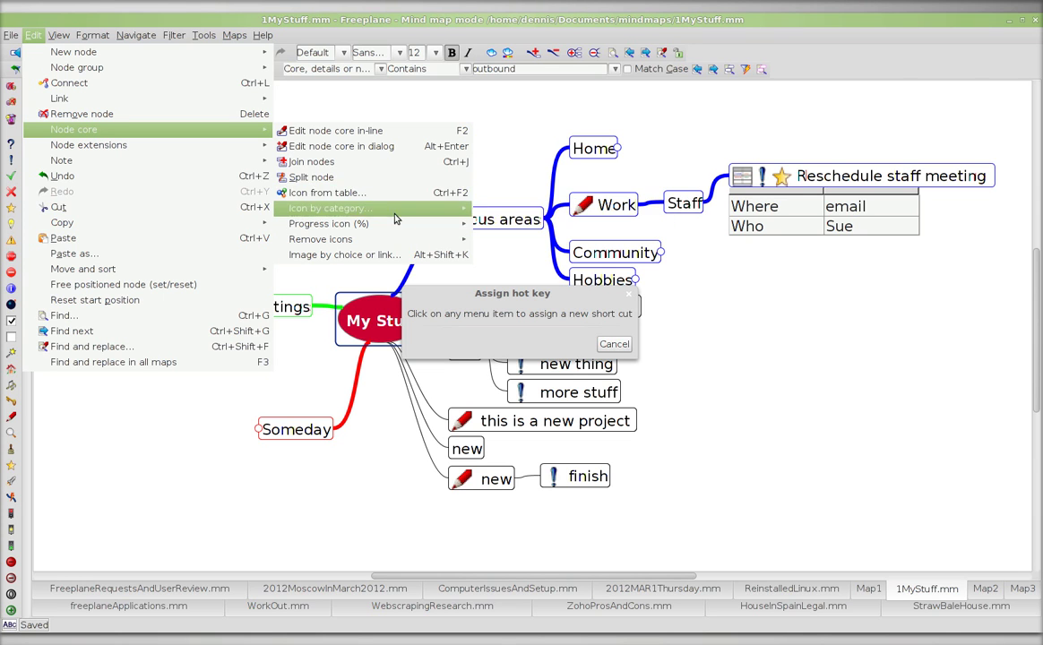
mouse_move(391, 209)
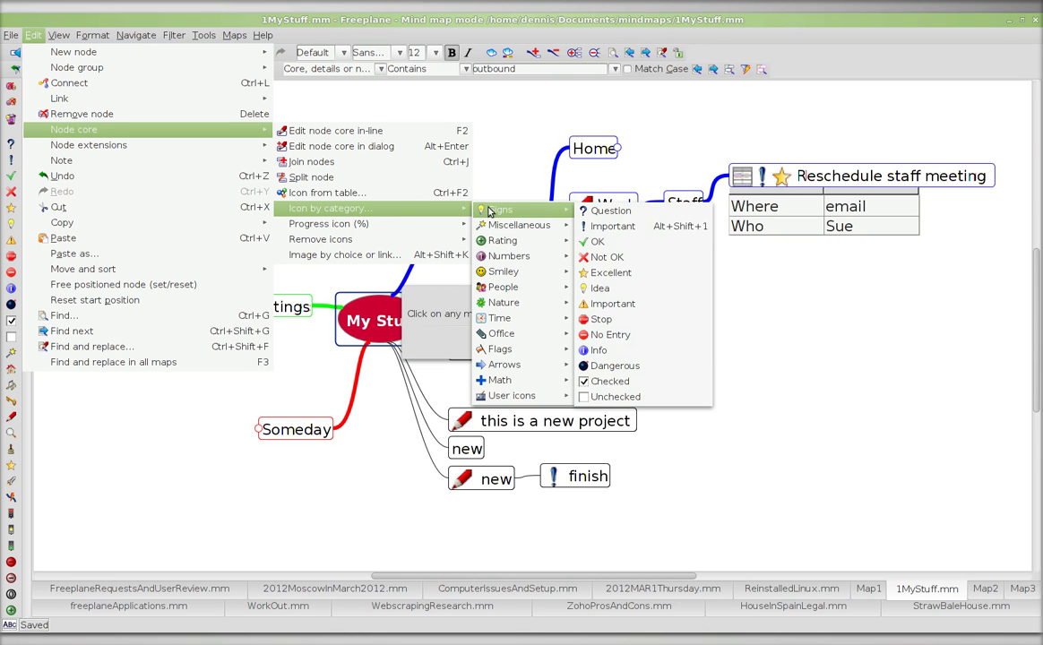
mouse_move(536, 211)
left_click(595, 271)
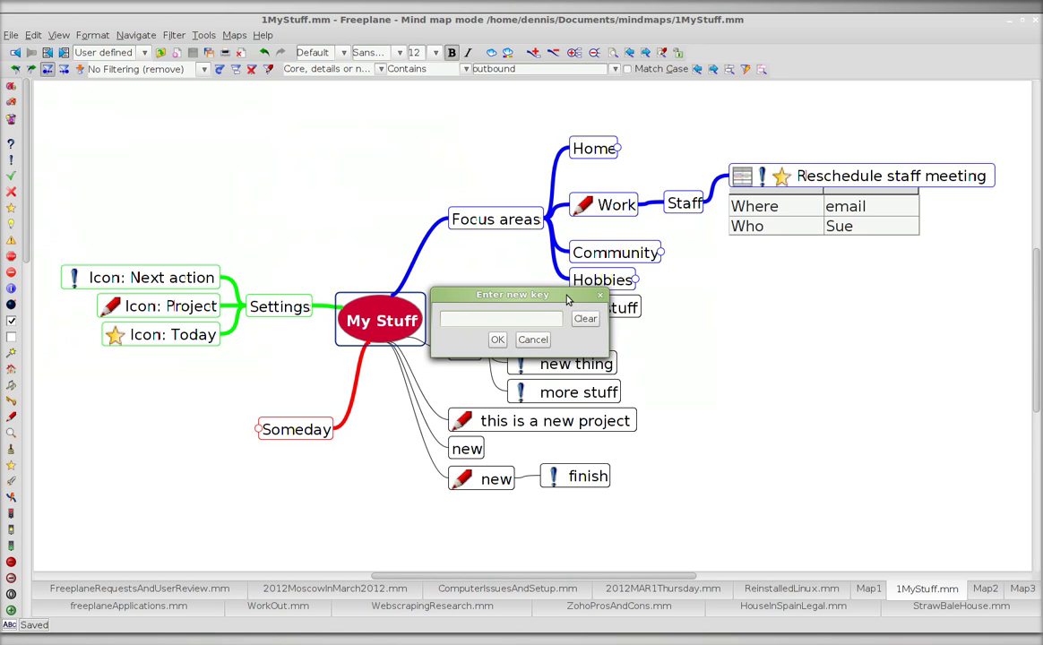
key("alt+shift+3")
Add a star-marked 'blah blah' task beside 'finish' under 'new', then reopen Next Actions.
left_click(497, 339)
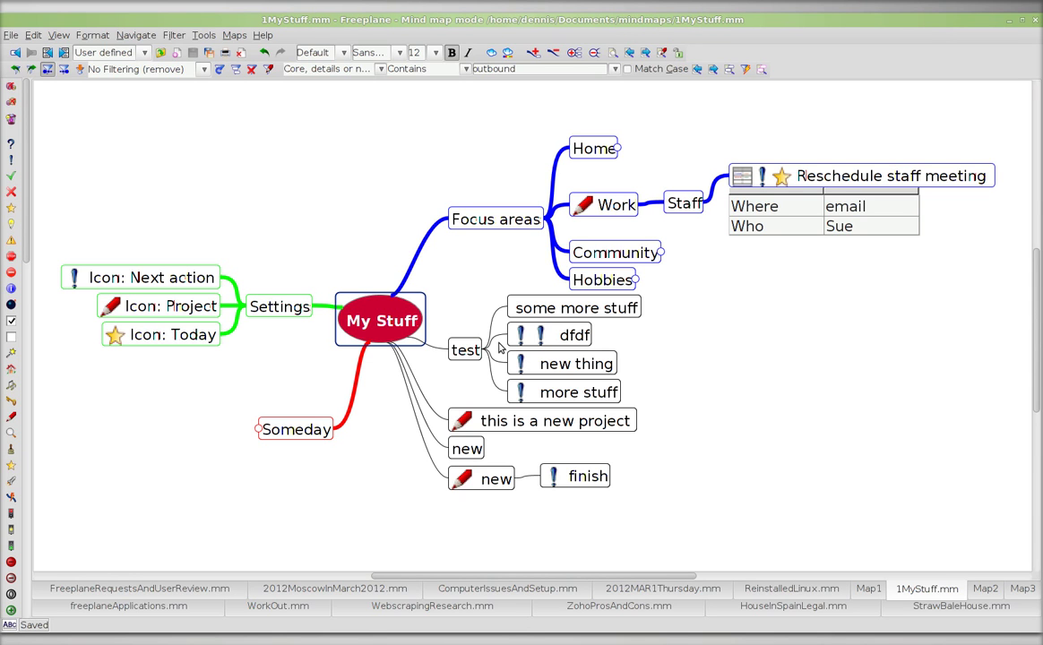
key("alt+shift+3")
key("Right")
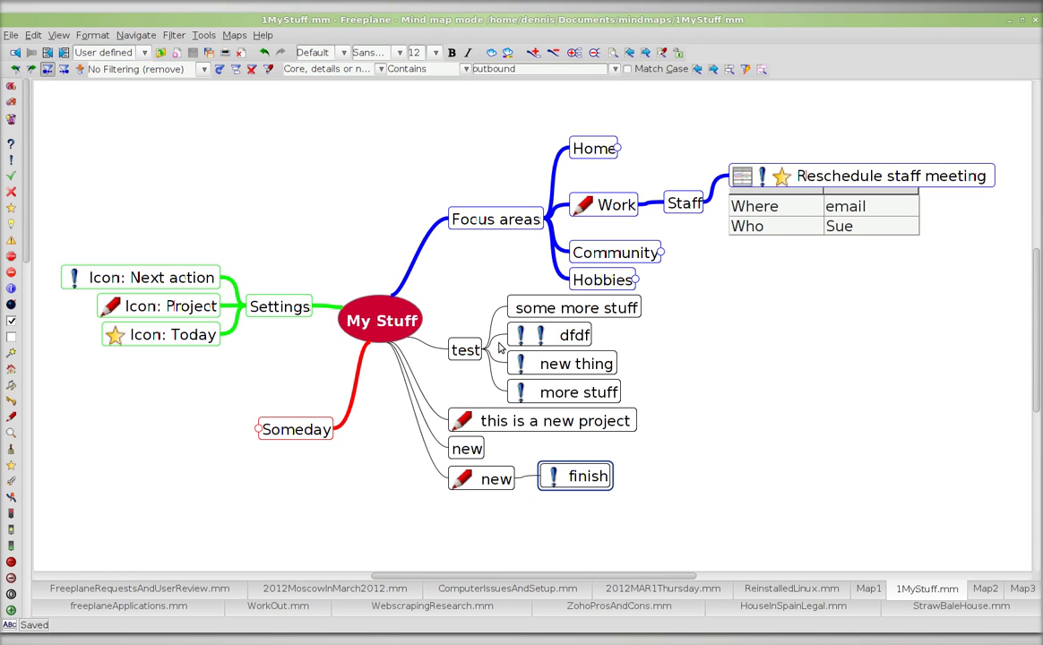
key("Return")
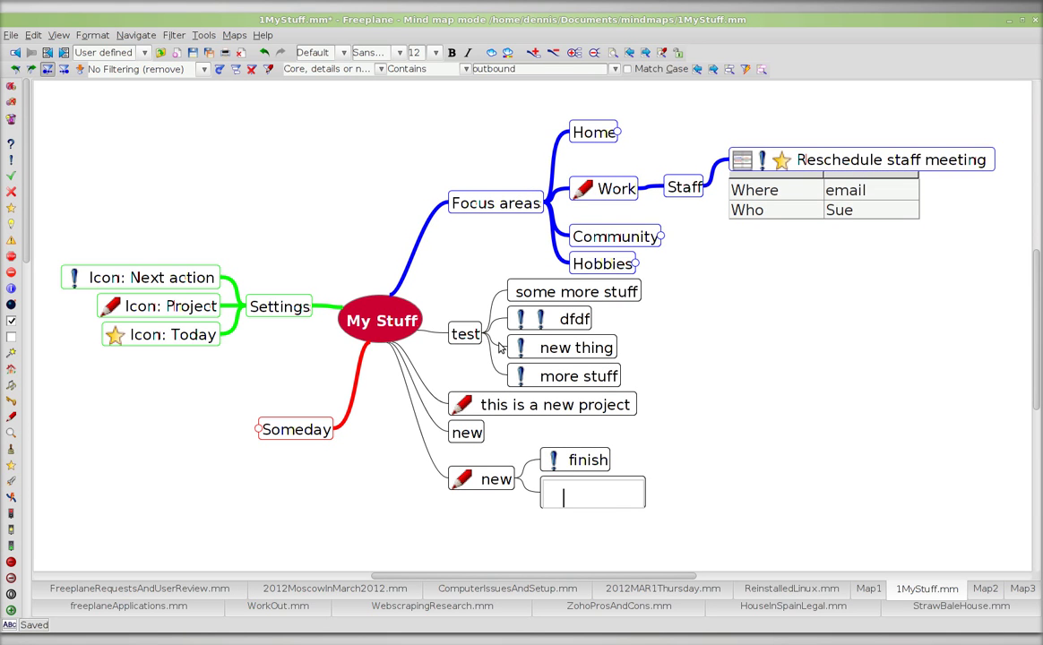
type("blah bal")
type("lh")
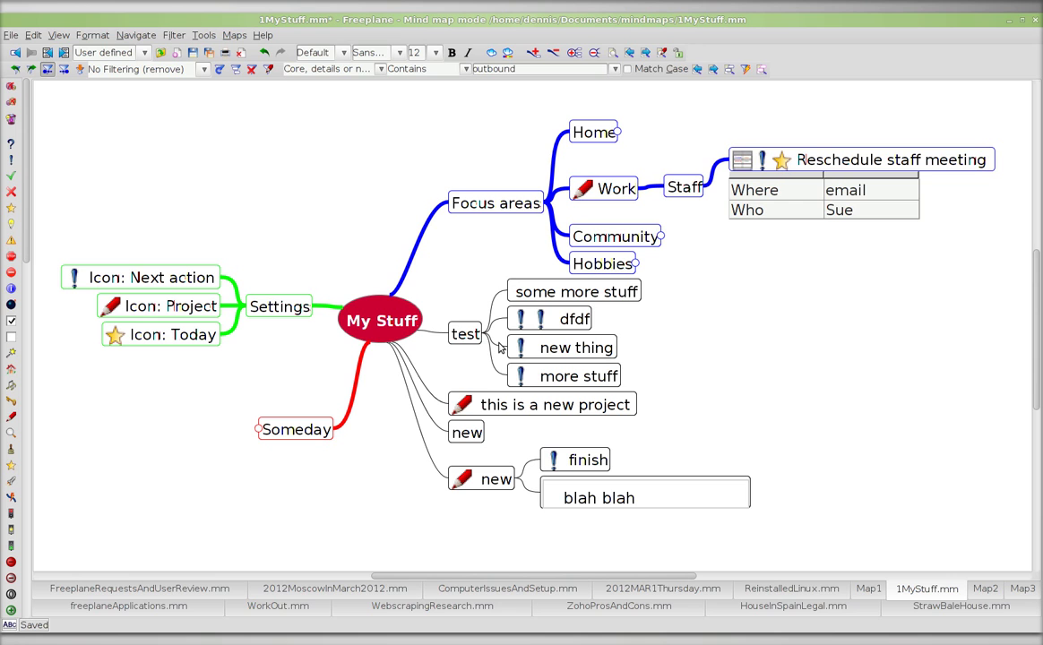
key("Return")
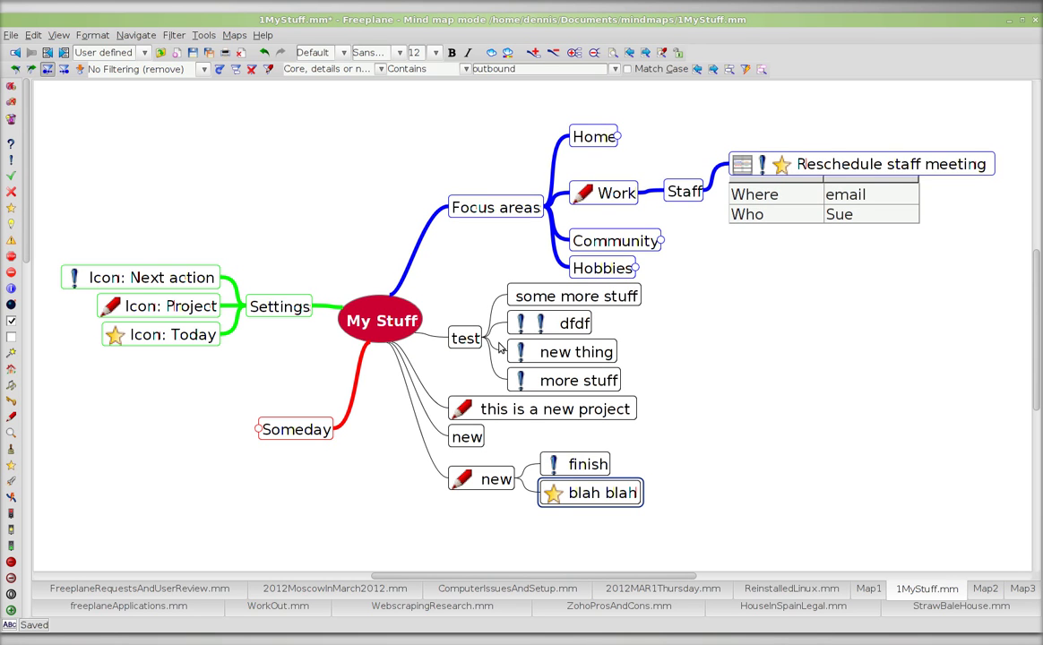
key("ctrl+shift+n")
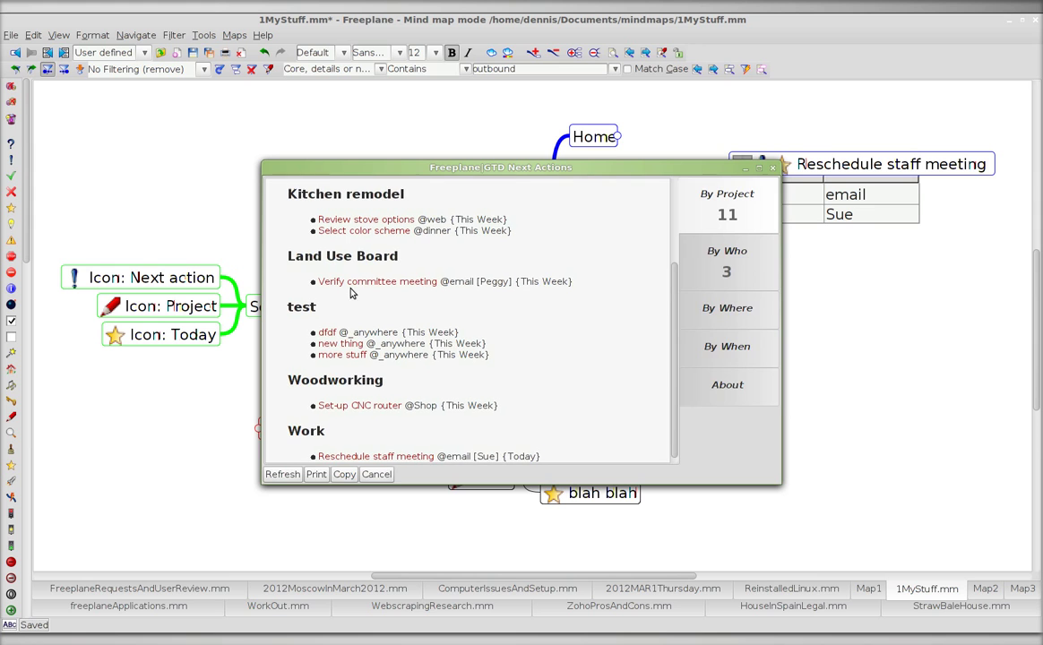
Regroup the Next Actions report by due date, then back by project, and close it.
scroll(445, 335, "up", 3)
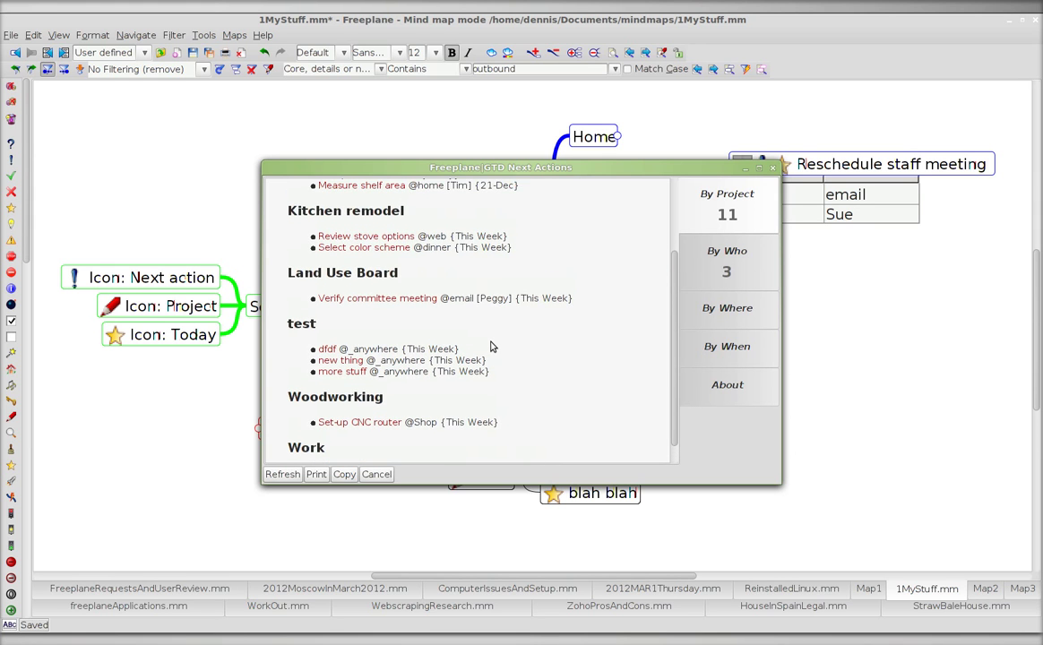
scroll(491, 346, "up", 1)
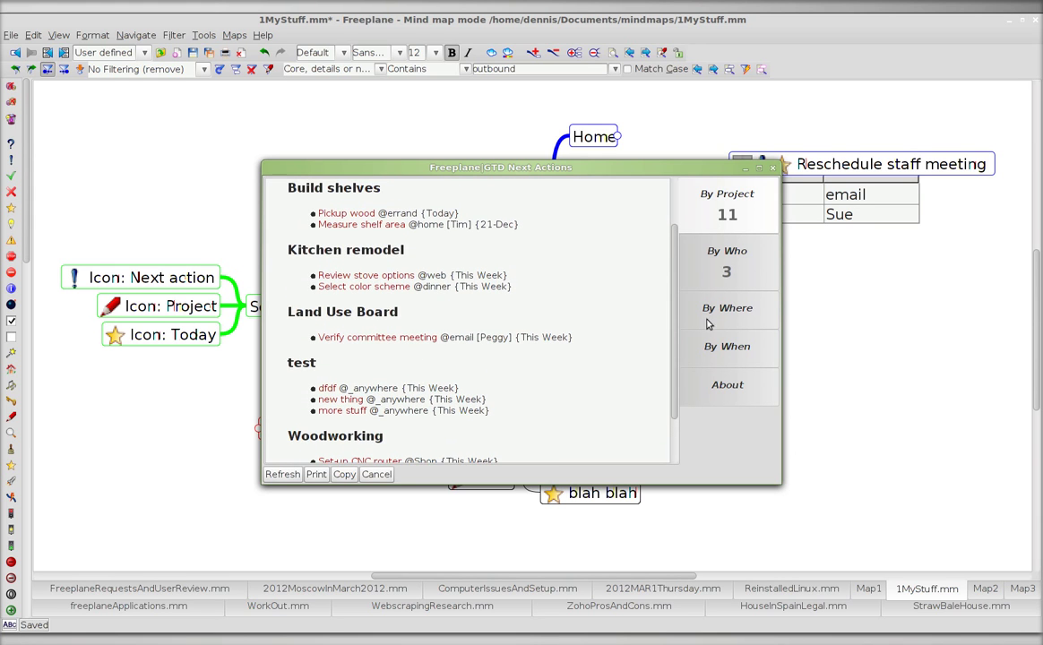
left_click(736, 357)
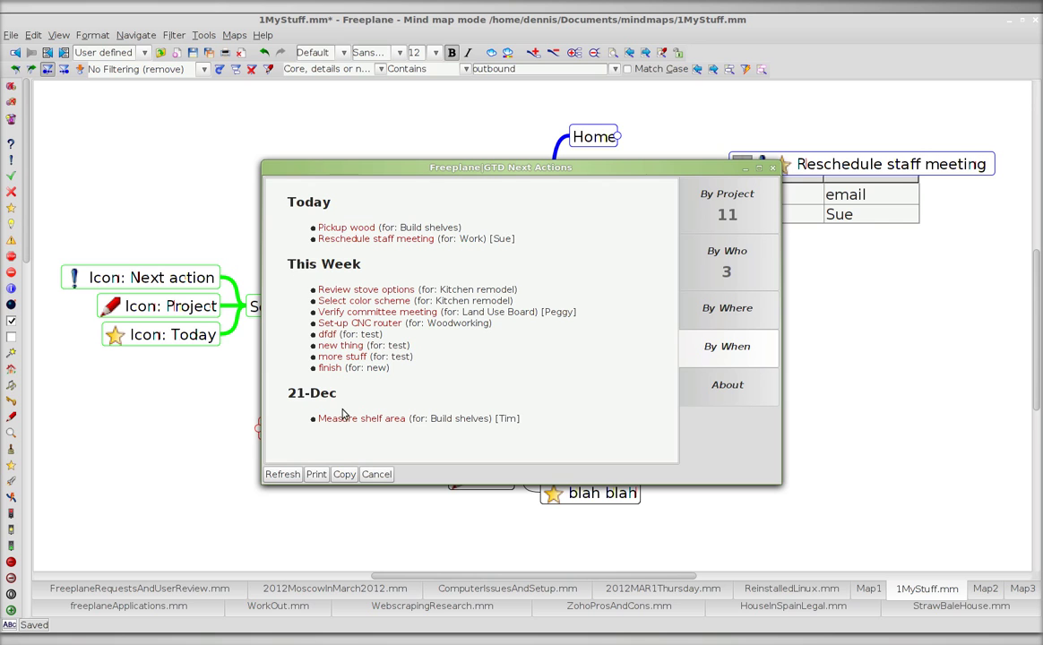
left_click(726, 204)
scroll(563, 326, "up", 2)
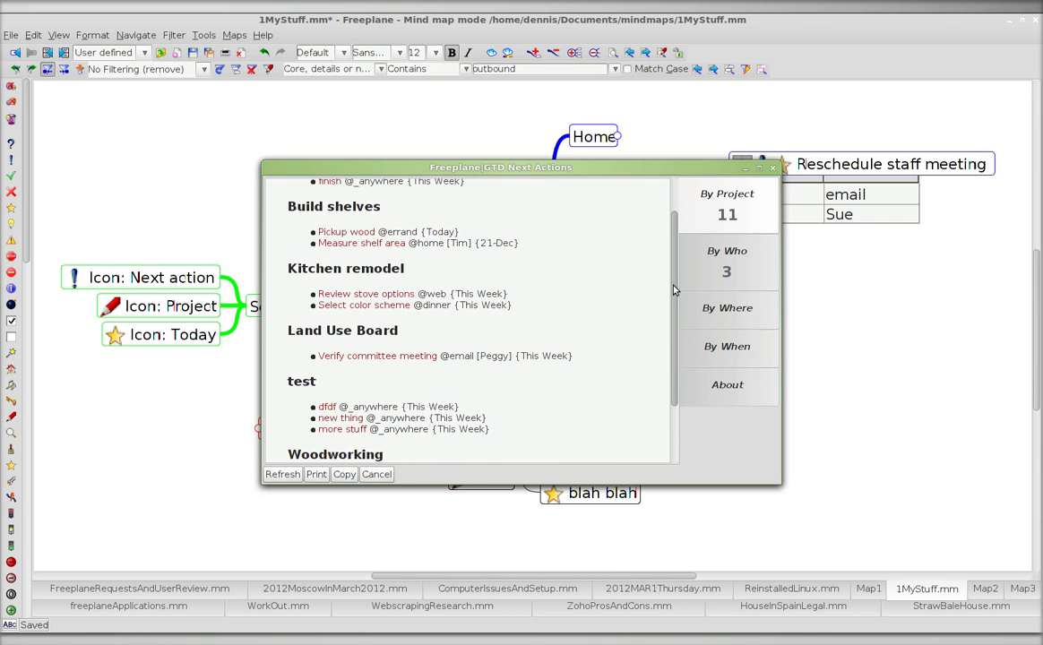
scroll(656, 292, "up", 2)
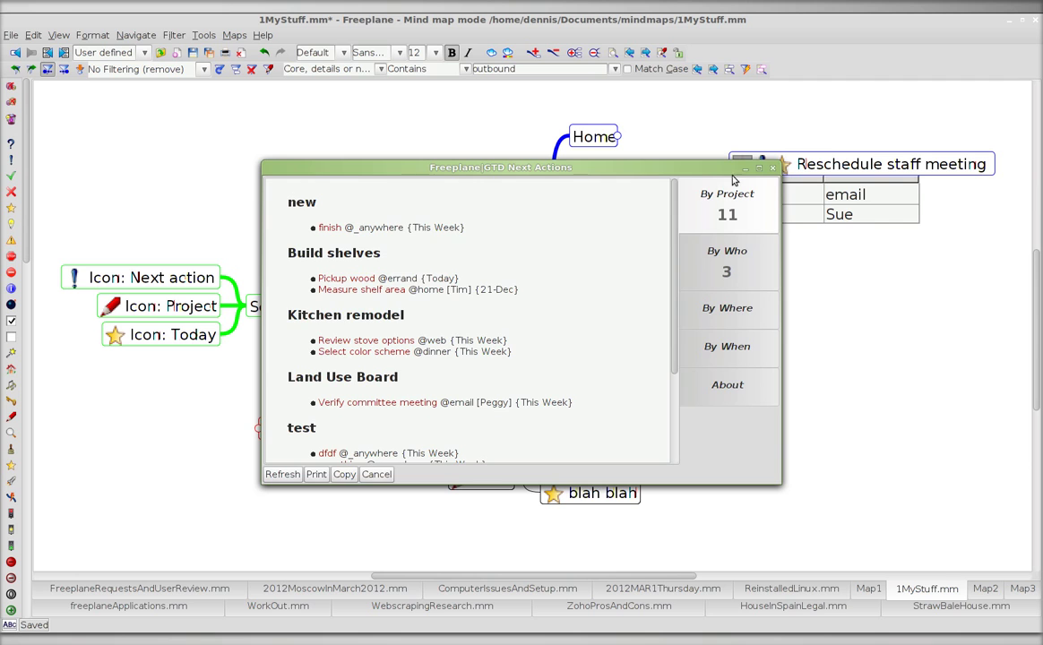
left_click(772, 167)
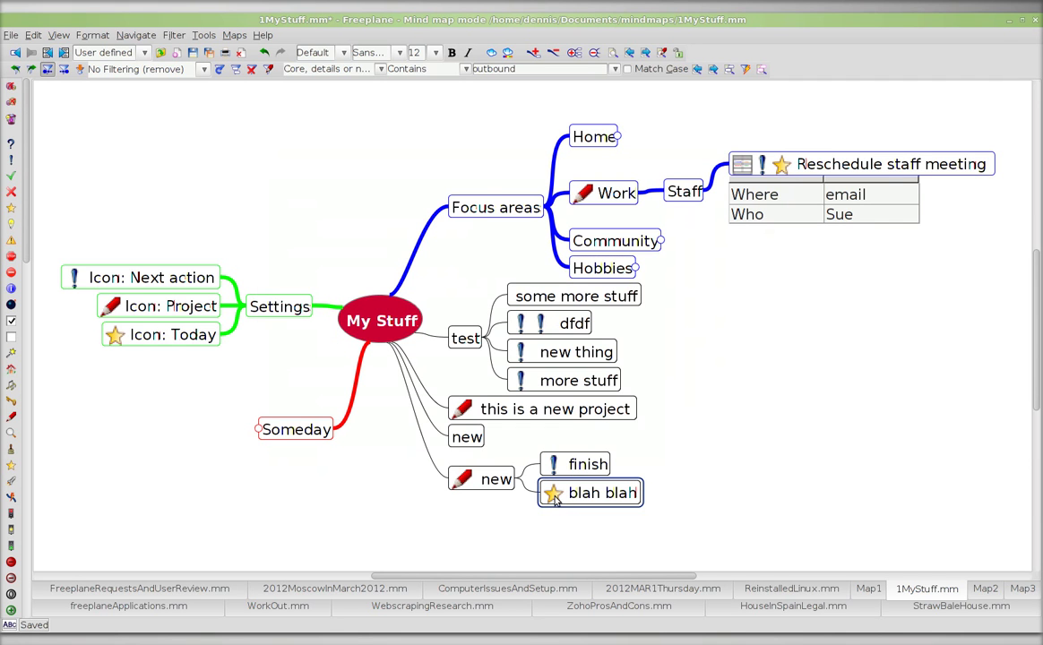
Select the 'blah blah' node under the 'new' project.
left_click(140, 333)
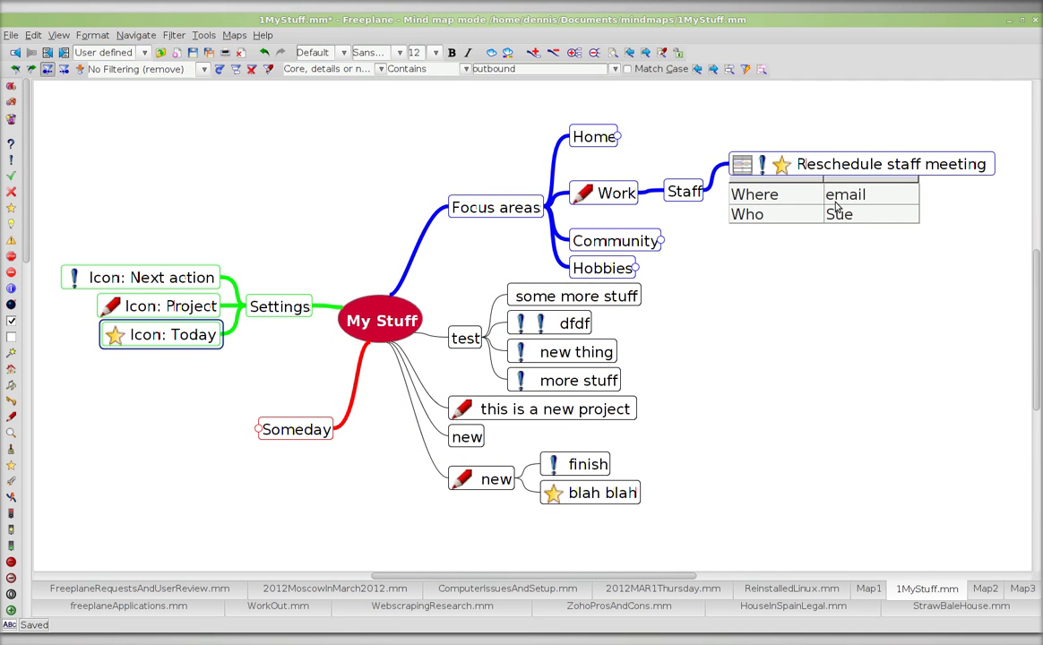
left_click(795, 181)
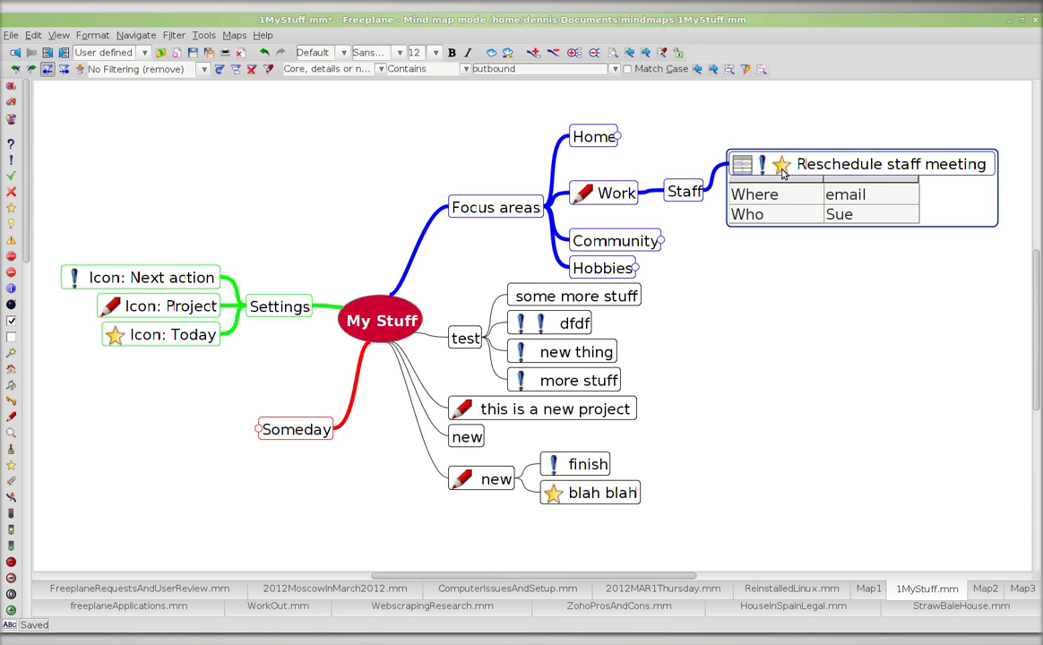
left_click(596, 240)
left_click(589, 486)
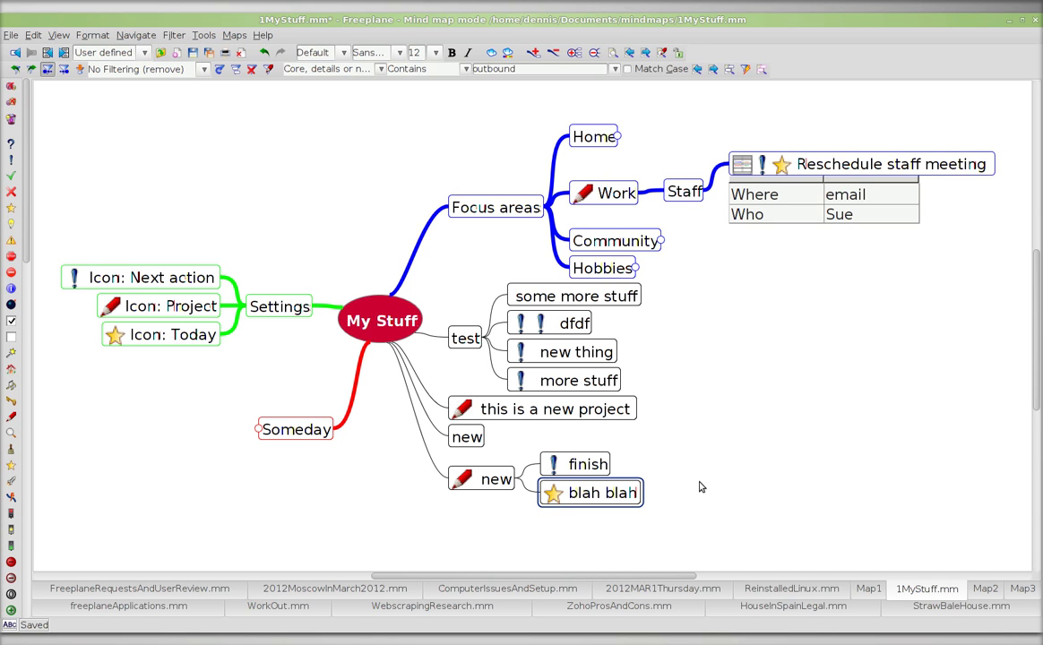
Add a starred 'new today' task below 'blah blah' and save the map.
key("Return")
type("new todya")
key("BackSpace")
key("BackSpace")
type("ay")
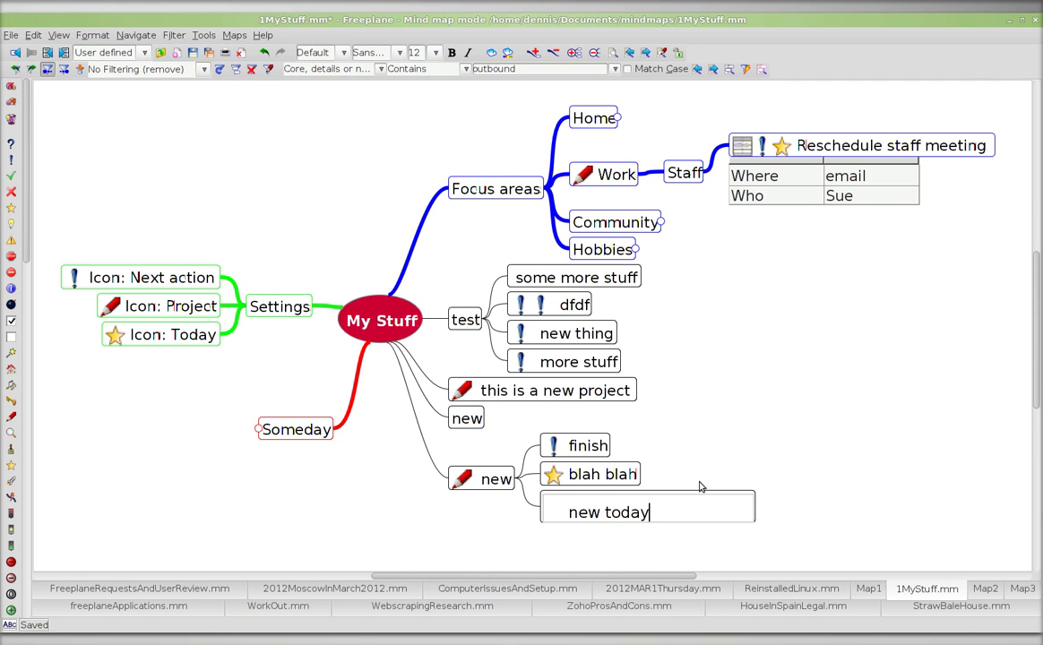
key("Return")
key("ctrl+s")
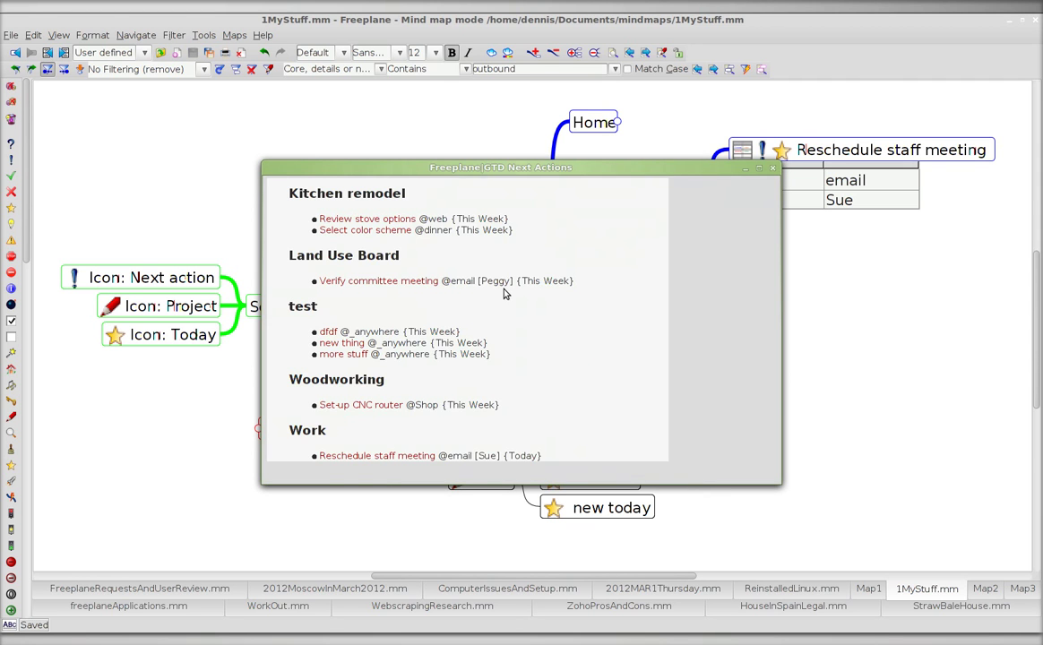
Group the refreshed report by due date (Today, This Week, 21-Dec), move it aside, then close it.
scroll(504, 293, "up", 2)
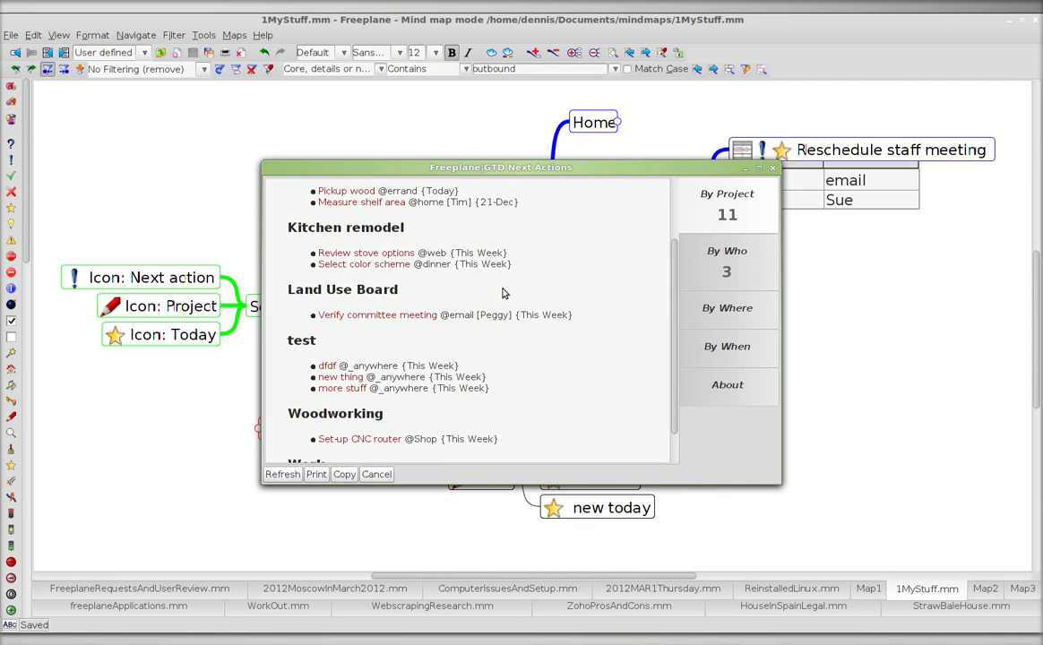
scroll(505, 294, "up", 1)
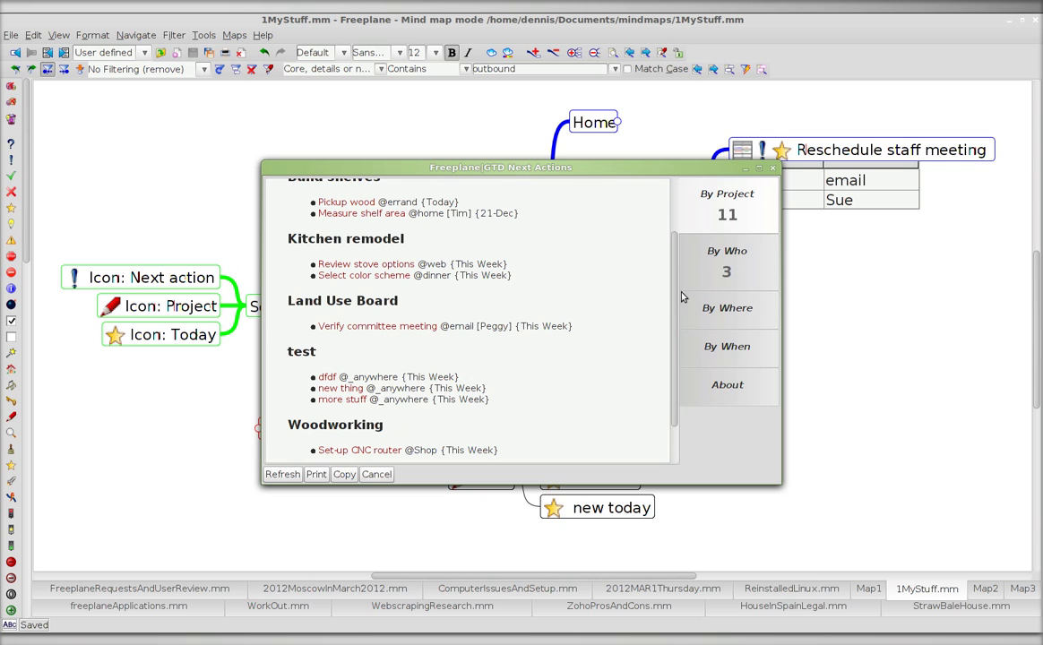
left_click(738, 352)
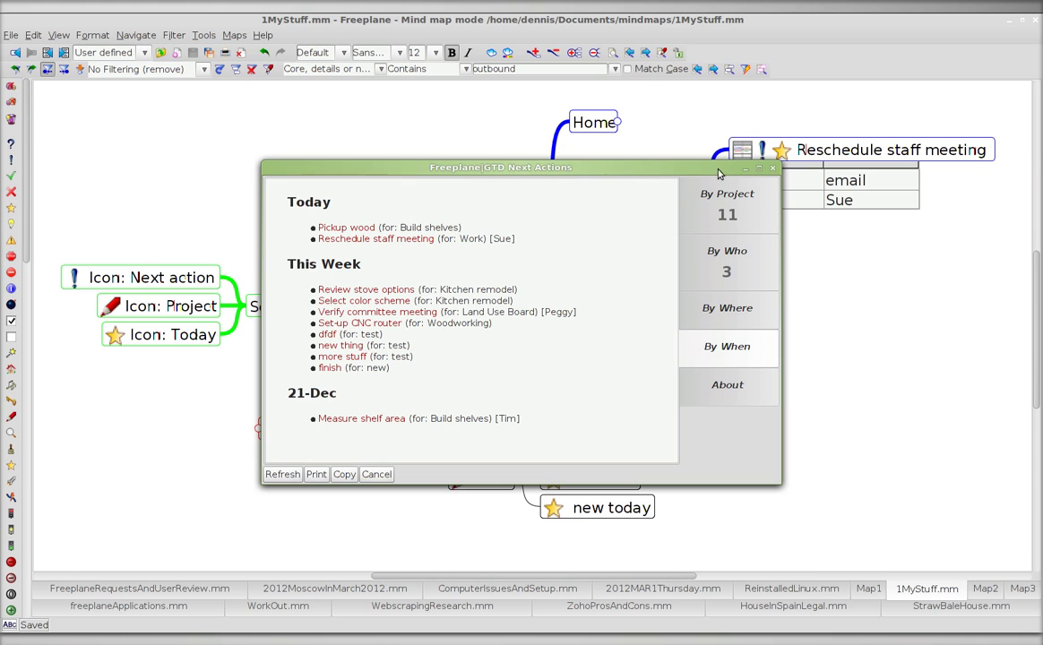
left_click_drag(654, 167, 582, 162)
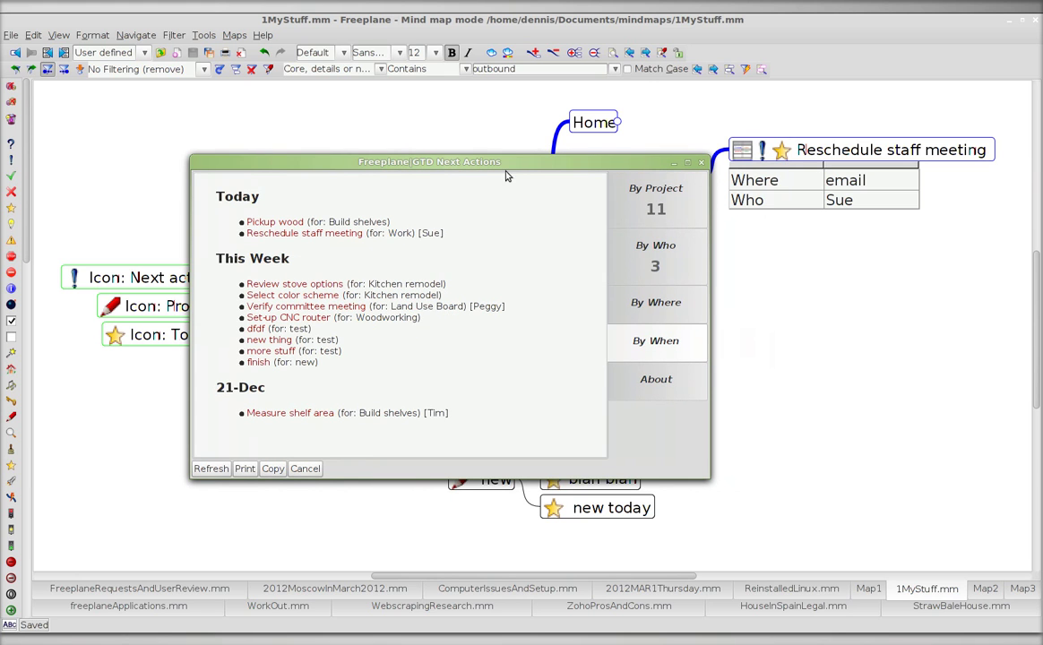
left_click(701, 162)
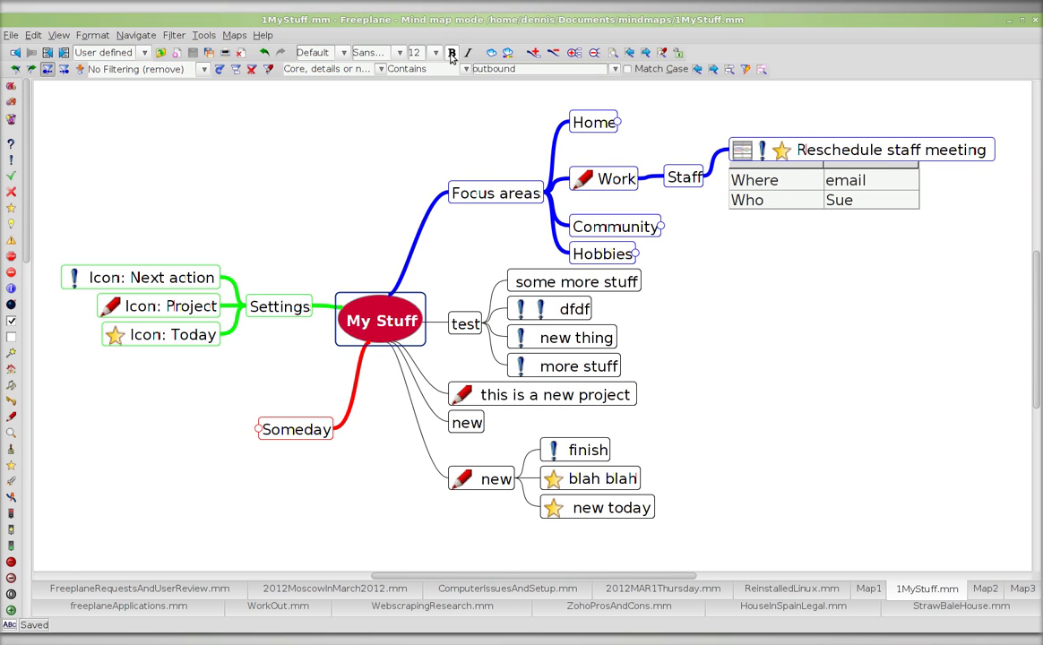